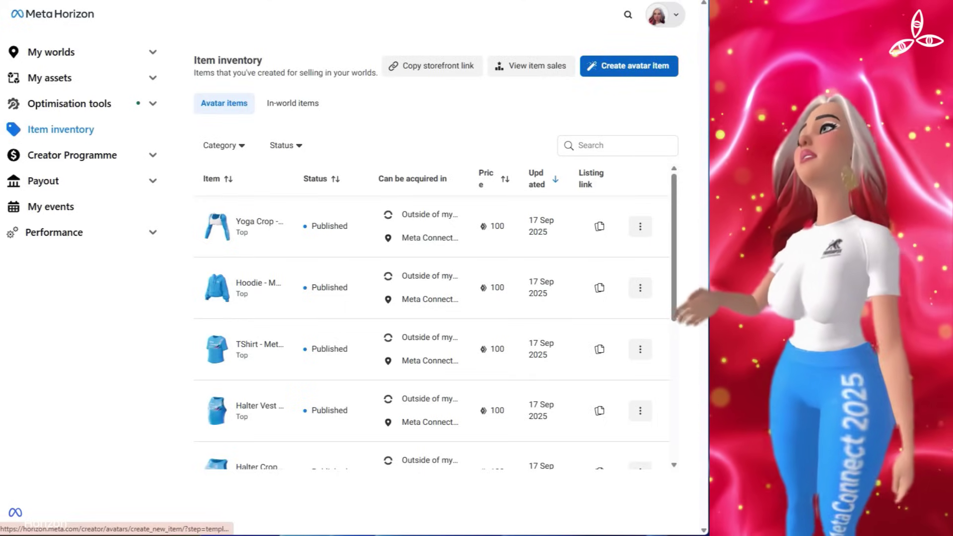
# Start creating a new avatar item and browse the available tops templates.
pyautogui.click(630, 66)
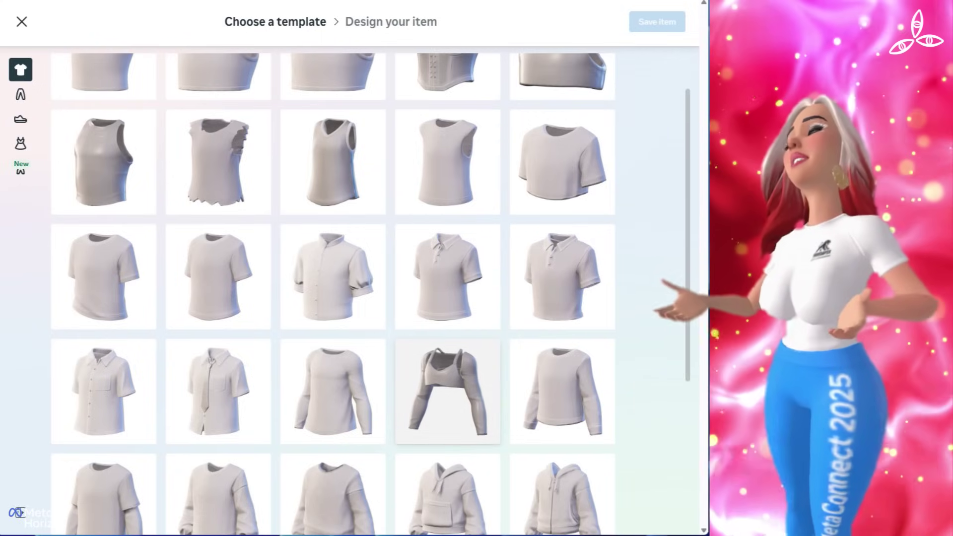
pyautogui.scroll(2, 448, 303)
pyautogui.scroll(-1, 447, 303)
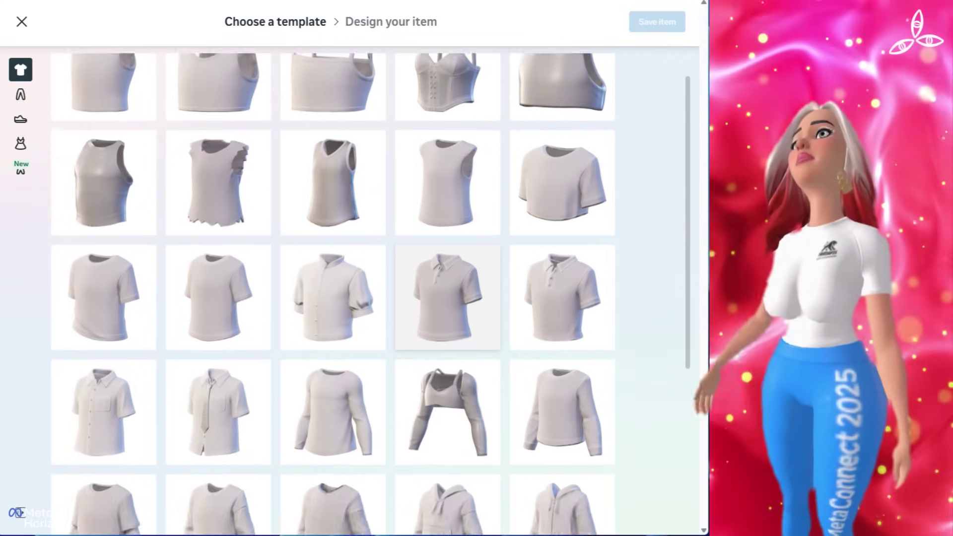
pyautogui.scroll(-5, 447, 298)
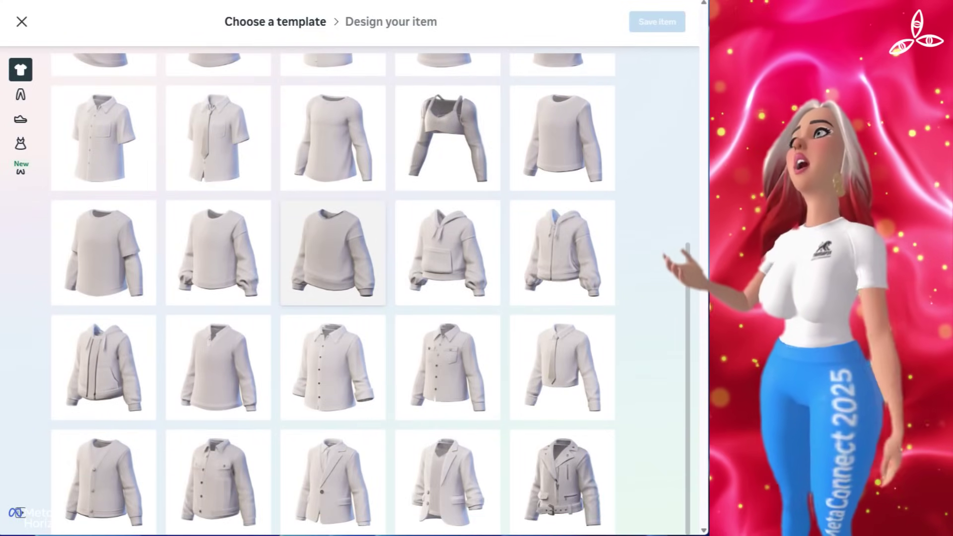
pyautogui.scroll(3, 333, 253)
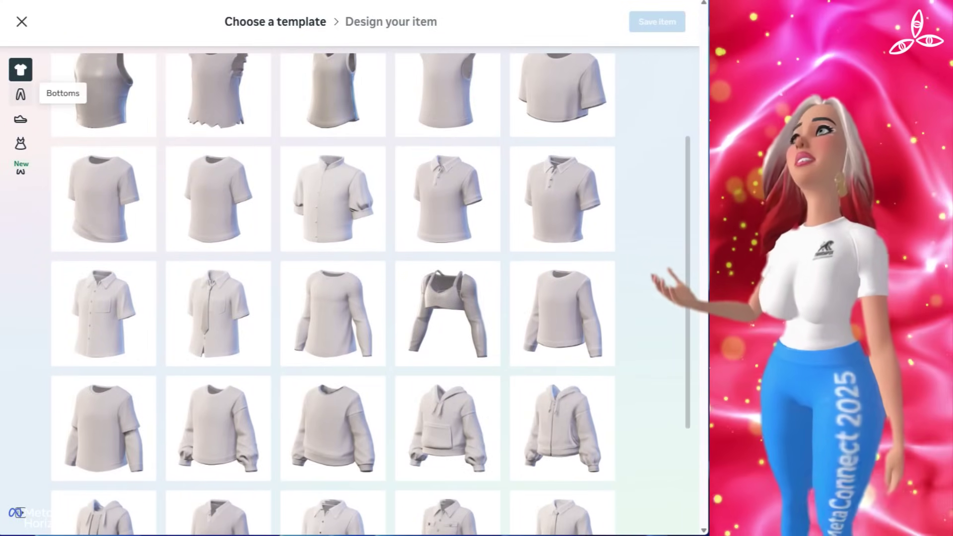
# Look through the template categories for bottoms, shoes, dresses and full-body outfits.
pyautogui.click(21, 94)
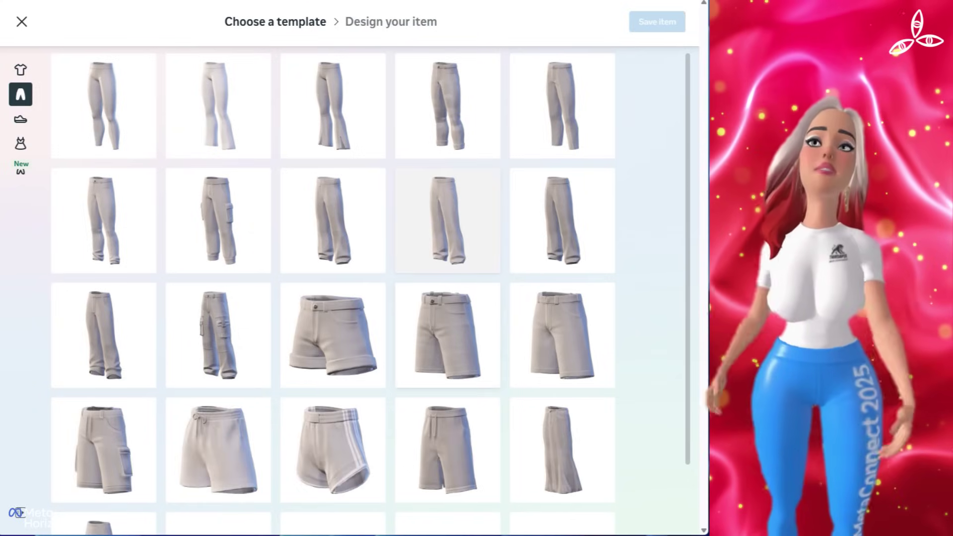
pyautogui.scroll(-2, 446, 368)
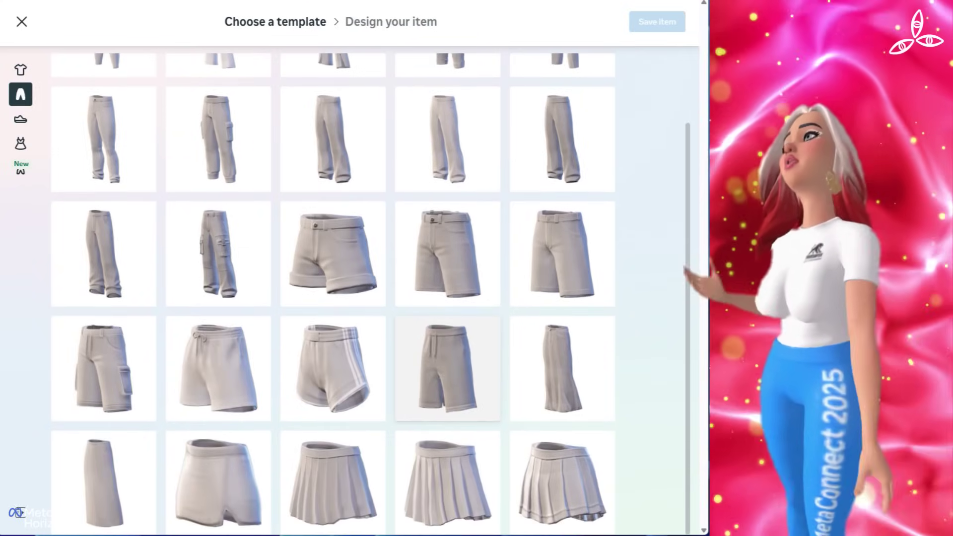
pyautogui.scroll(2, 446, 368)
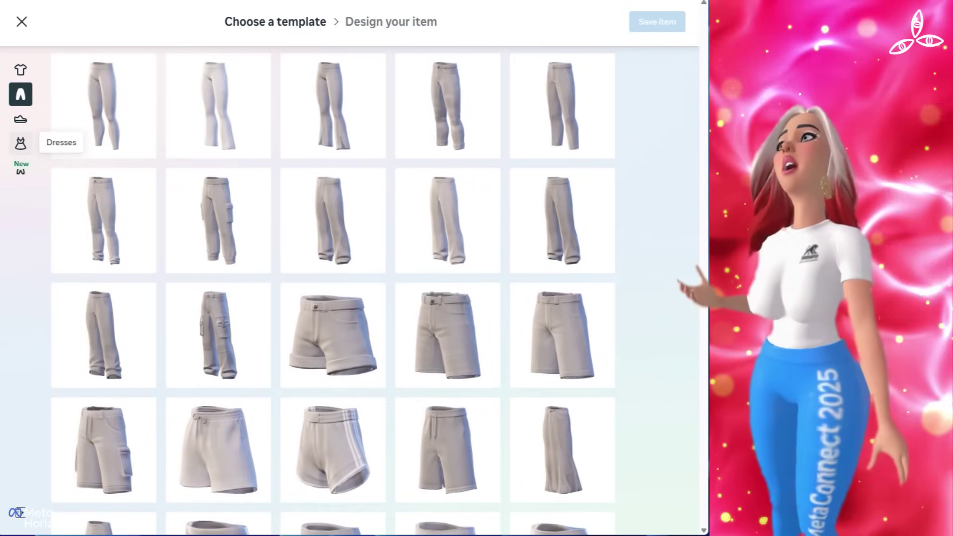
pyautogui.click(20, 119)
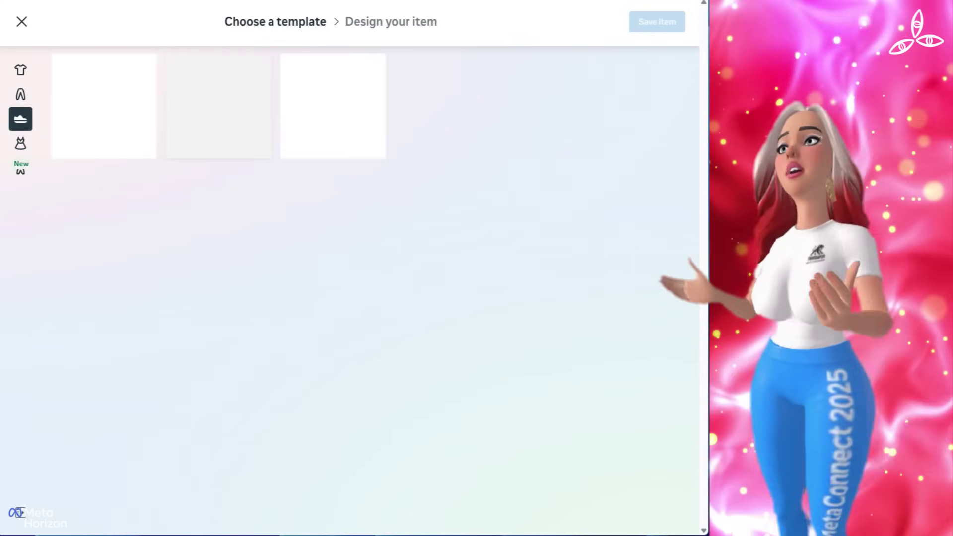
pyautogui.click(21, 143)
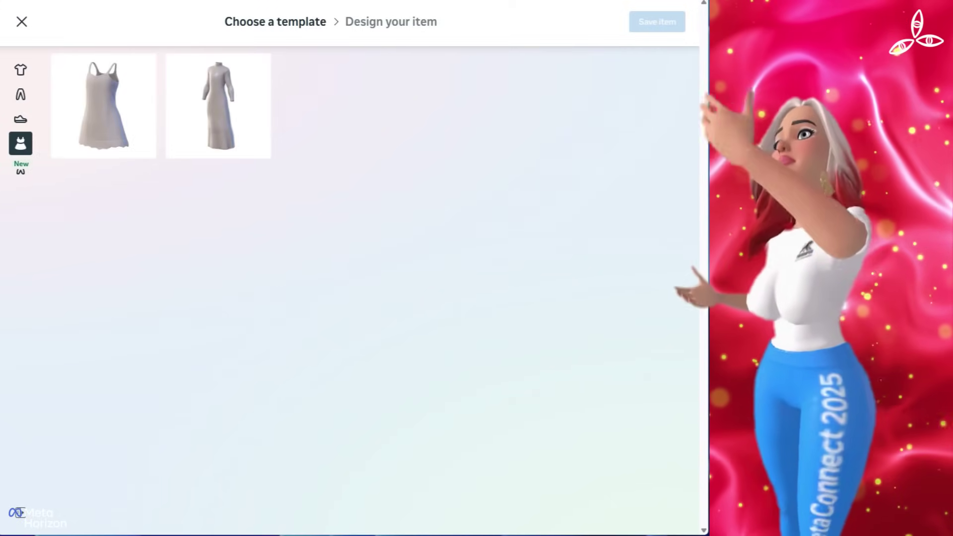
pyautogui.click(20, 168)
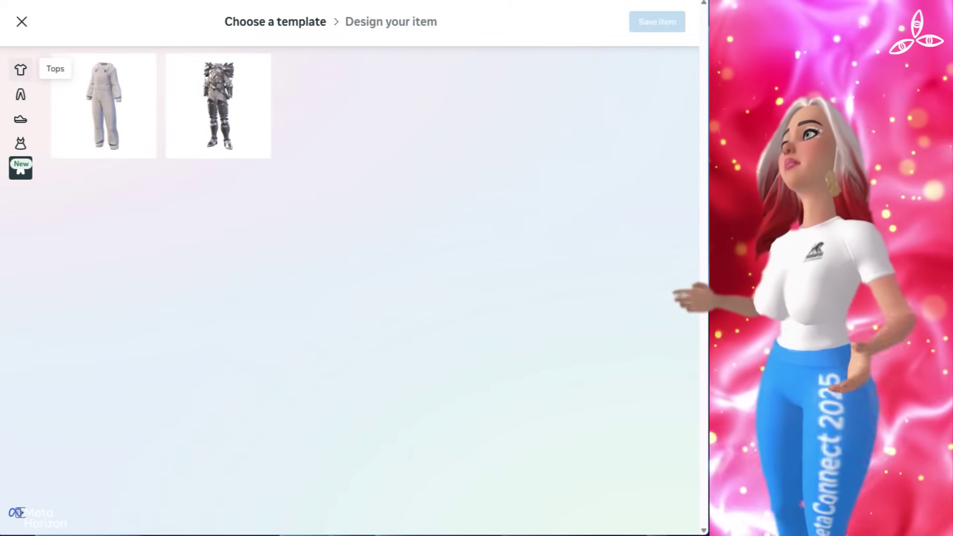
# Choose the short-sleeved T-shirt template with the slanted, gathered hem from the tops.
pyautogui.click(21, 70)
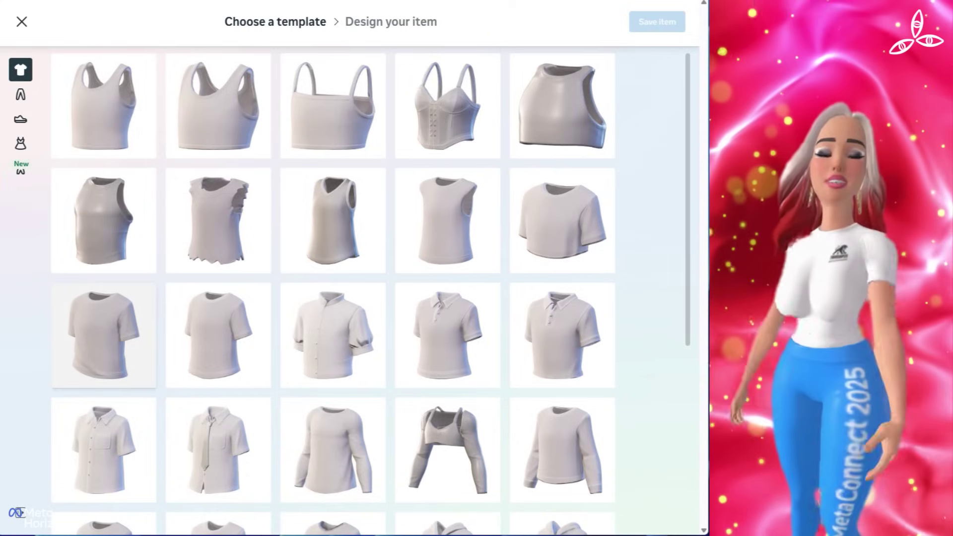
pyautogui.click(104, 336)
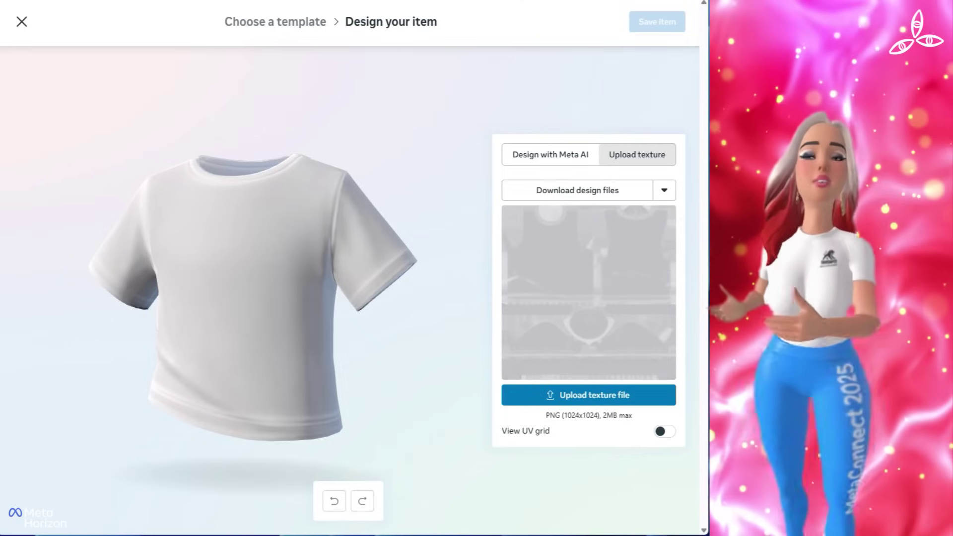
# Preview the UV grid on the T-shirt and its texture map, then hide it again.
pyautogui.click(664, 431)
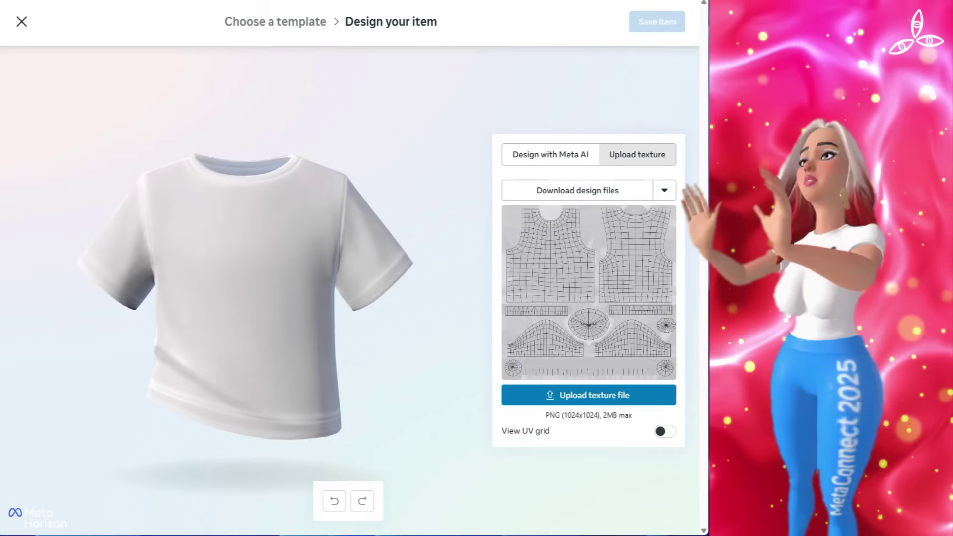
pyautogui.click(664, 431)
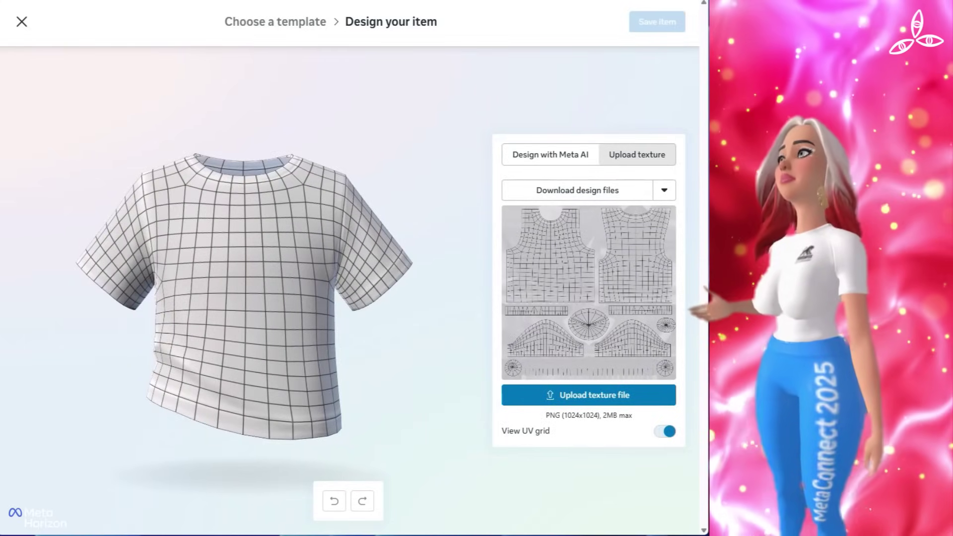
pyautogui.click(664, 431)
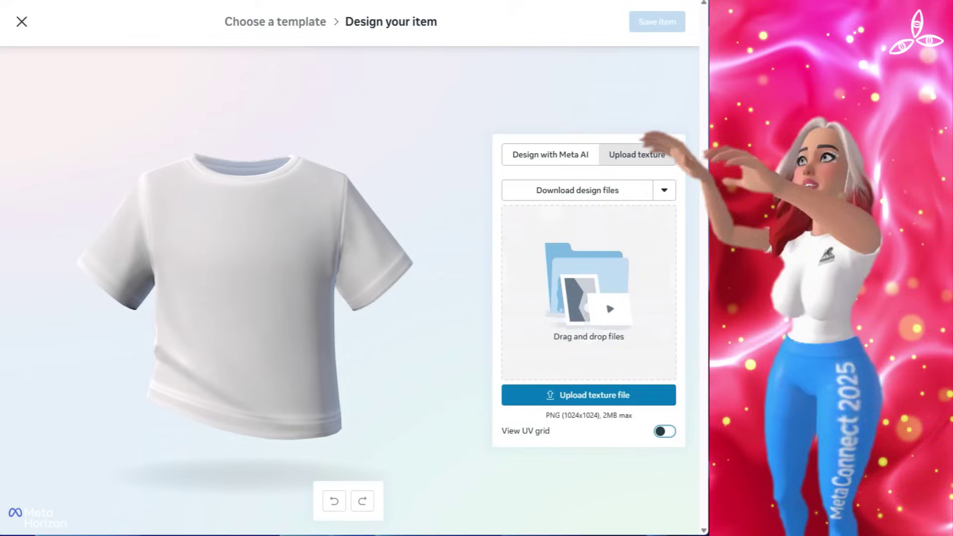
# Review the design file download options, leaving both UV guide (PNG) and Current texture (PNG) included.
pyautogui.click(664, 190)
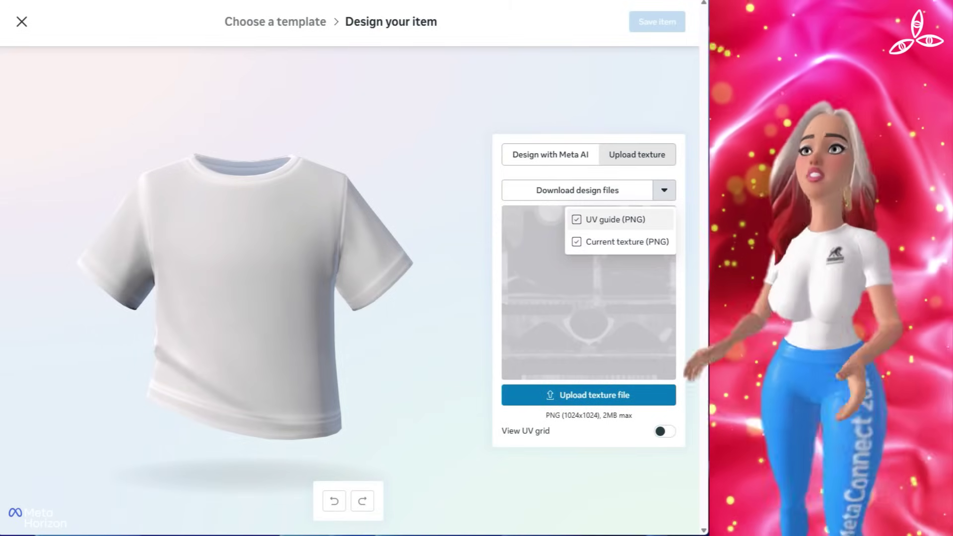
pyautogui.click(577, 242)
pyautogui.click(620, 242)
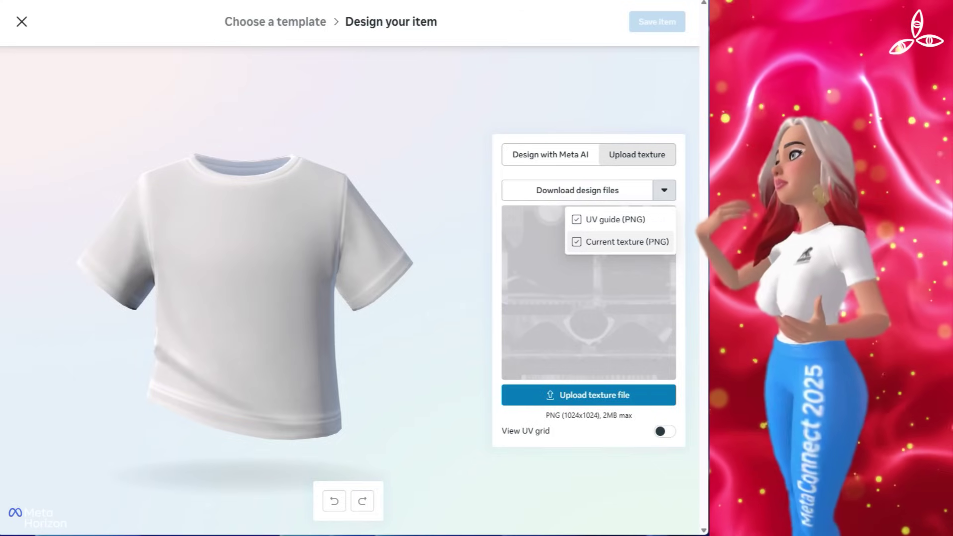
pyautogui.click(577, 190)
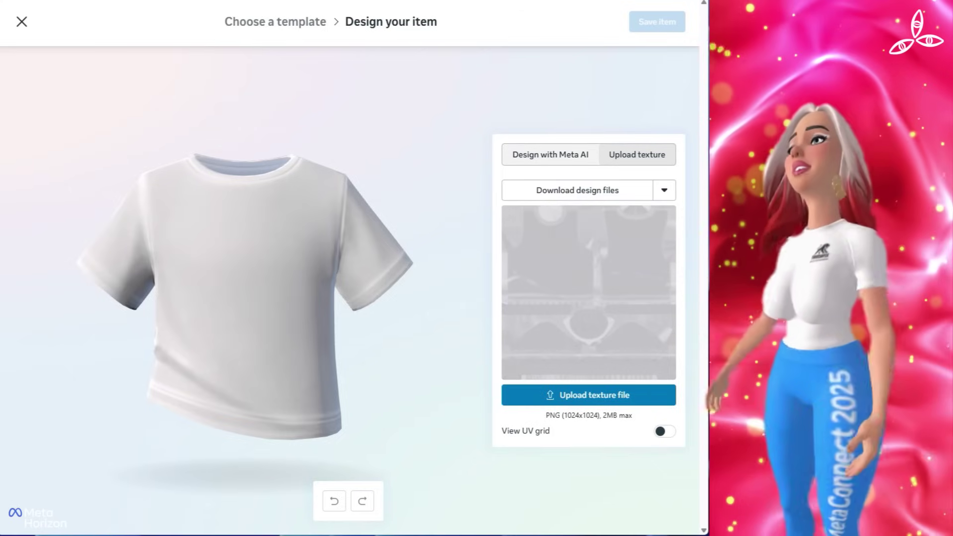
# Switch to designing with Meta AI and enter the prompt "a pink plain tshirt with an ice-cream on it".
pyautogui.click(549, 154)
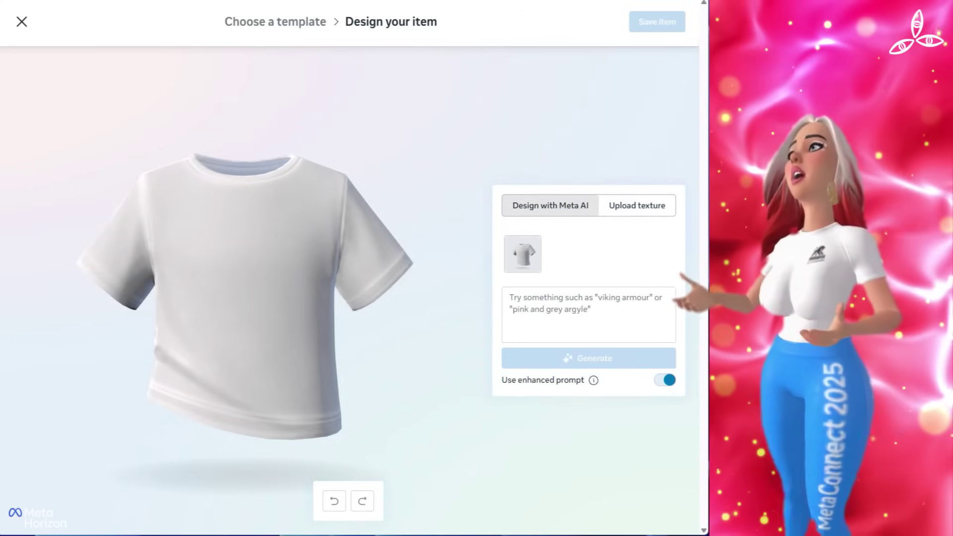
pyautogui.click(510, 298)
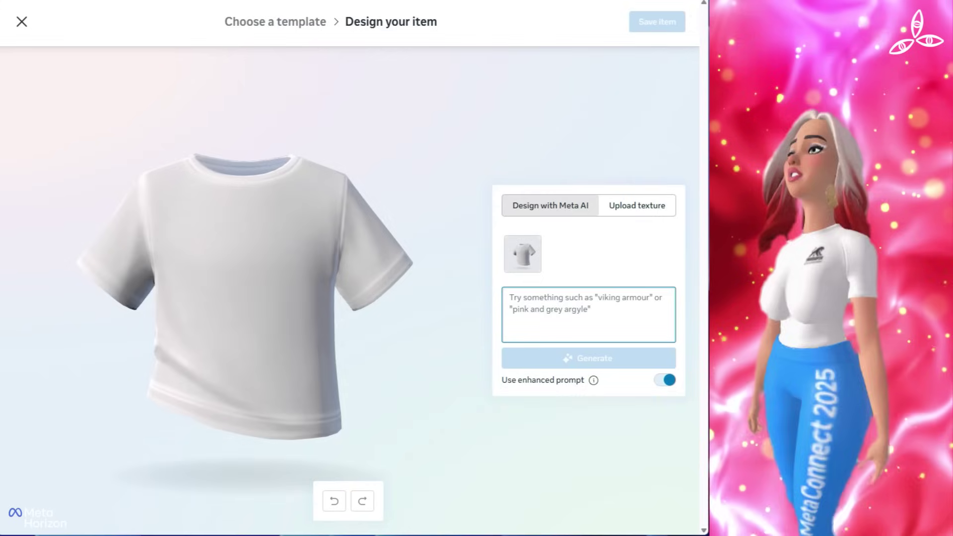
pyautogui.write('a pink ts')
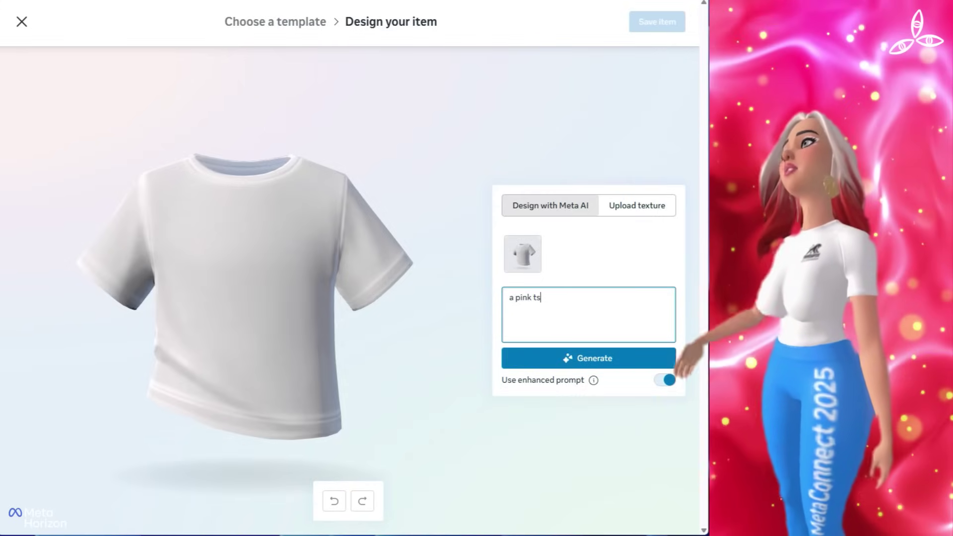
pyautogui.write('hirt')
pyautogui.click(533, 297)
pyautogui.write('plain')
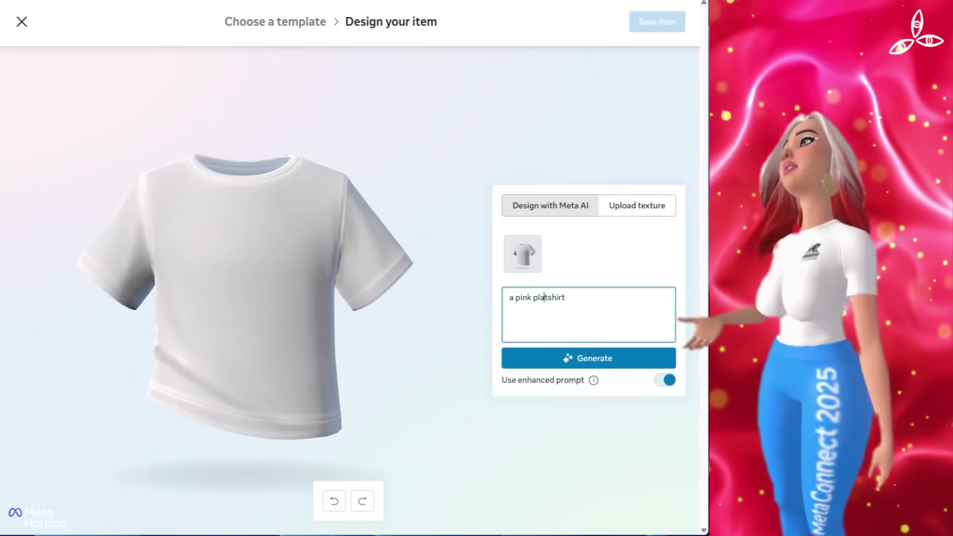
pyautogui.click(574, 297)
pyautogui.write('with')
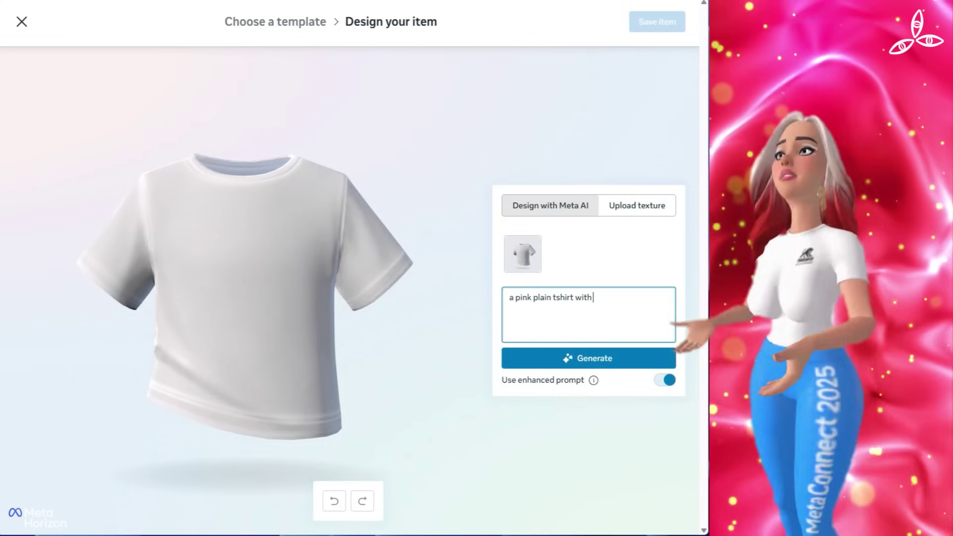
pyautogui.write(' an ice-cream on it')
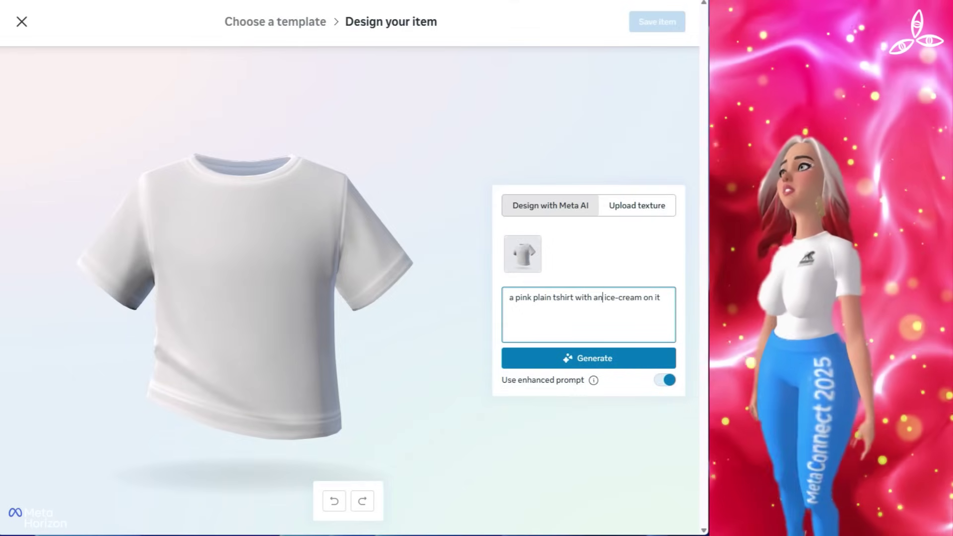
# Refine the prompt to "a pink plain tshirt with a cute cartoon ice-cream on it" and generate the design.
pyautogui.press('BackSpace')
pyautogui.write('cute cartoon')
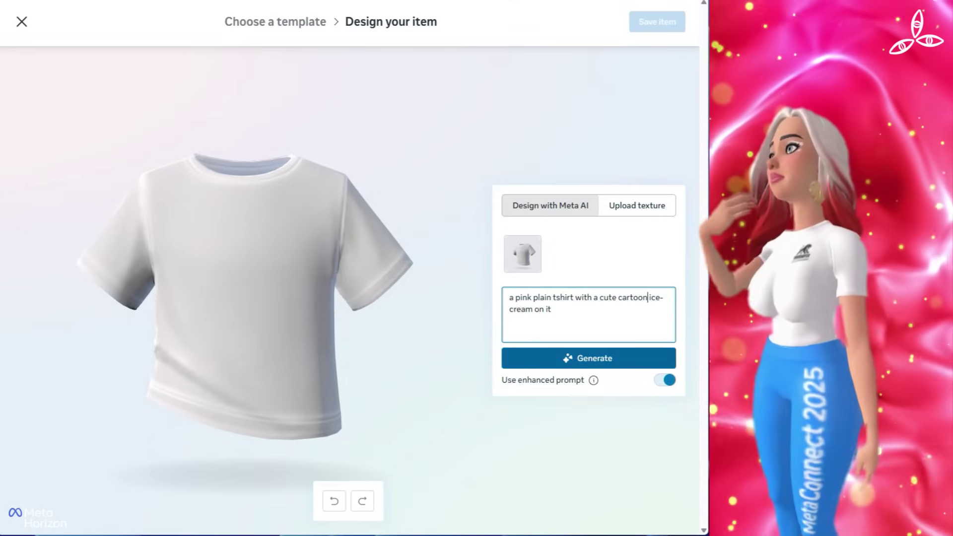
pyautogui.click(589, 358)
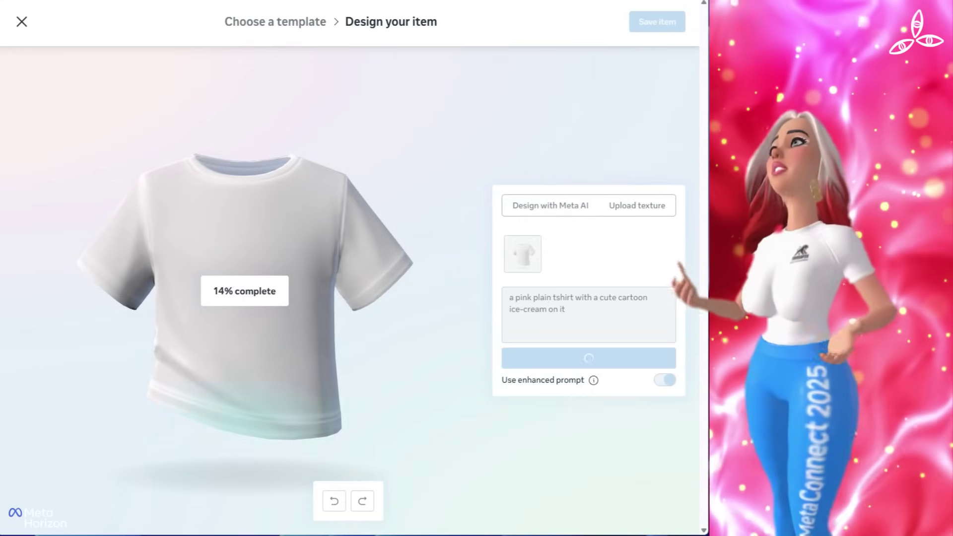
pyautogui.moveTo(593, 380)
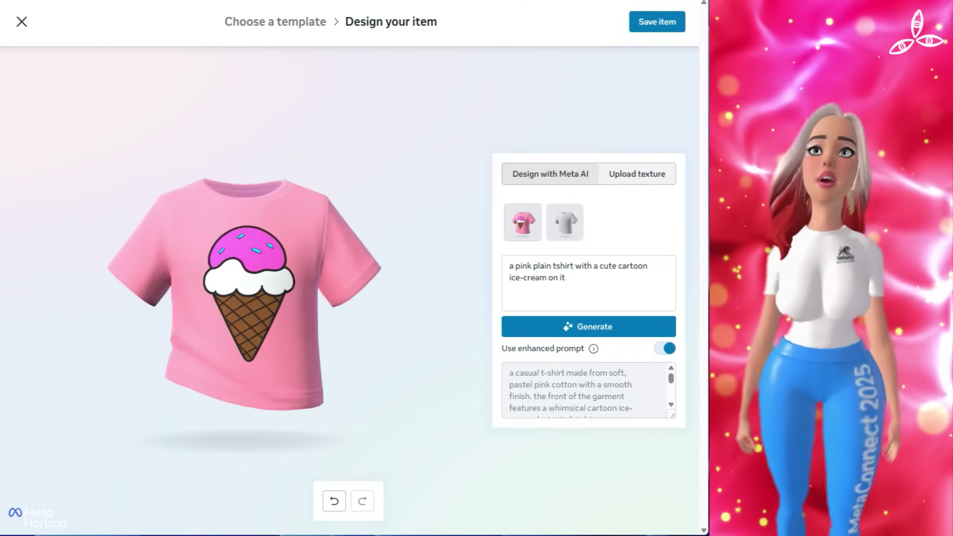
# Replace the prompt with "a blue plain tshirt" and generate a new design.
pyautogui.click(565, 278)
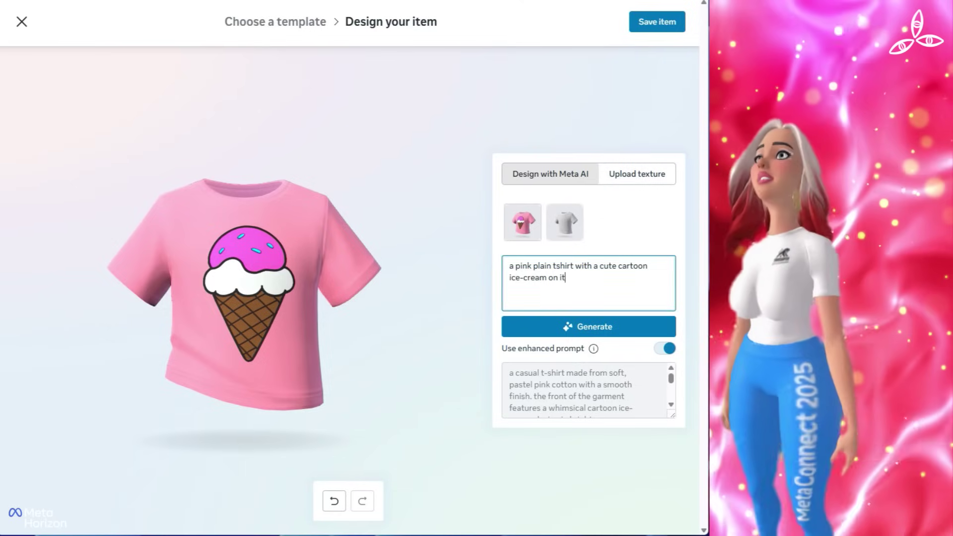
pyautogui.hotkey('ctrl', 'a')
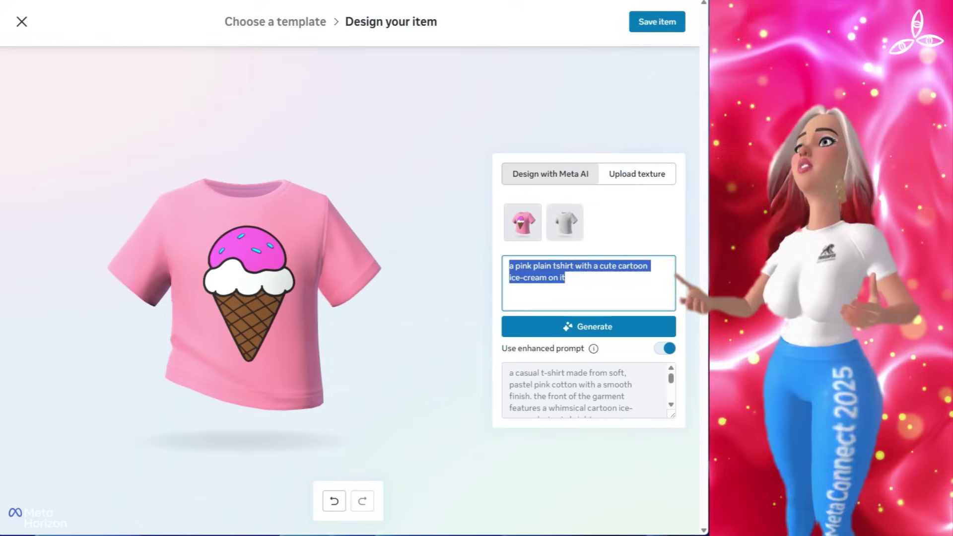
pyautogui.write('a blue plain tshirt')
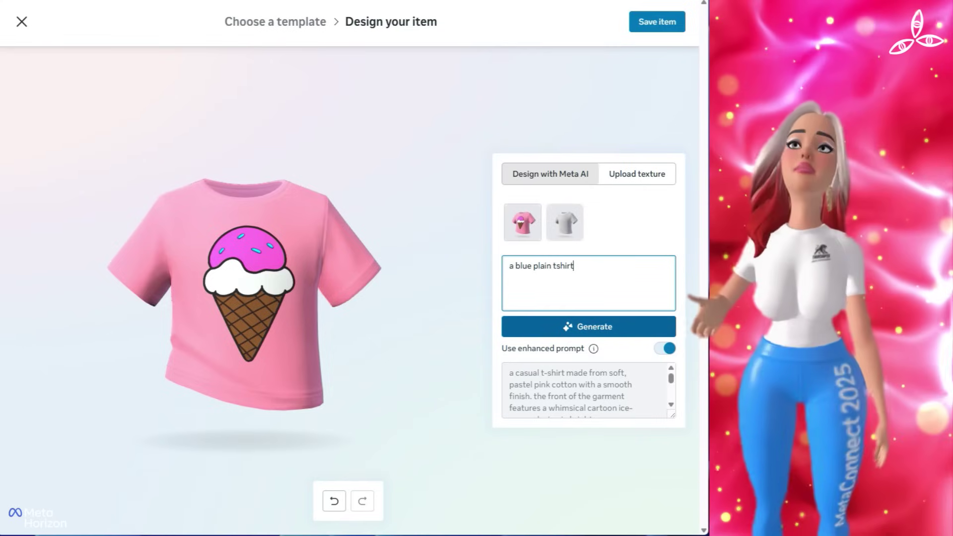
pyautogui.click(588, 327)
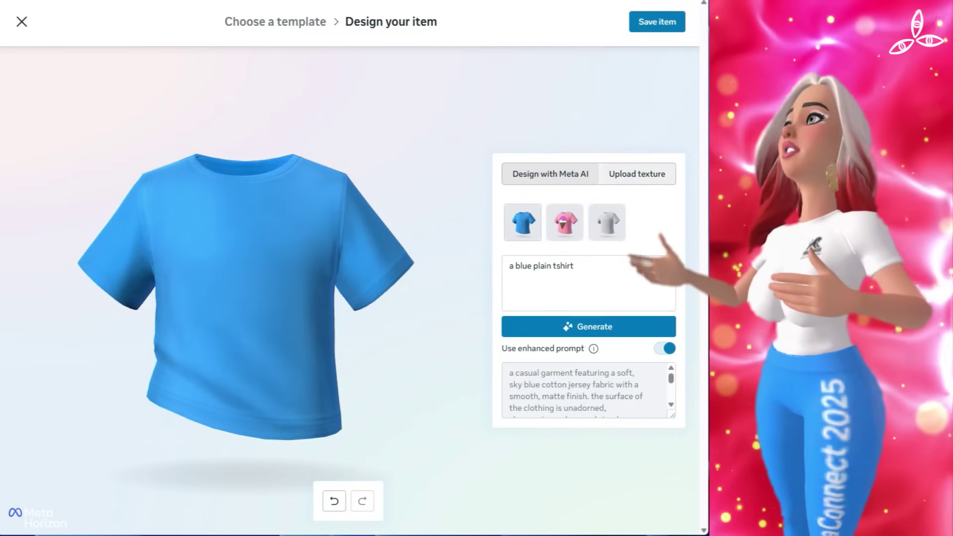
# Download the blue T-shirt's design files, including the UV guide (PNG) and Current texture (PNG).
pyautogui.click(637, 174)
pyautogui.click(664, 190)
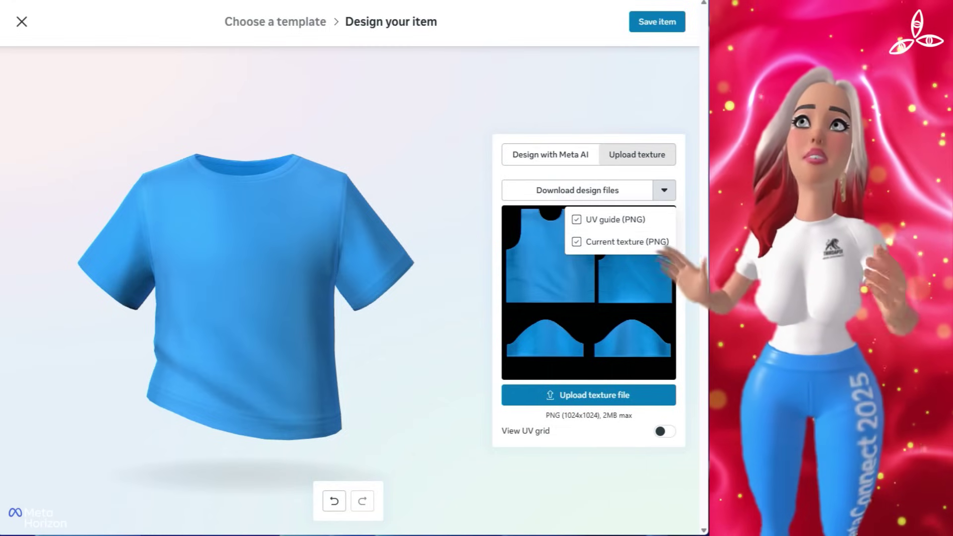
pyautogui.click(577, 190)
pyautogui.click(577, 190)
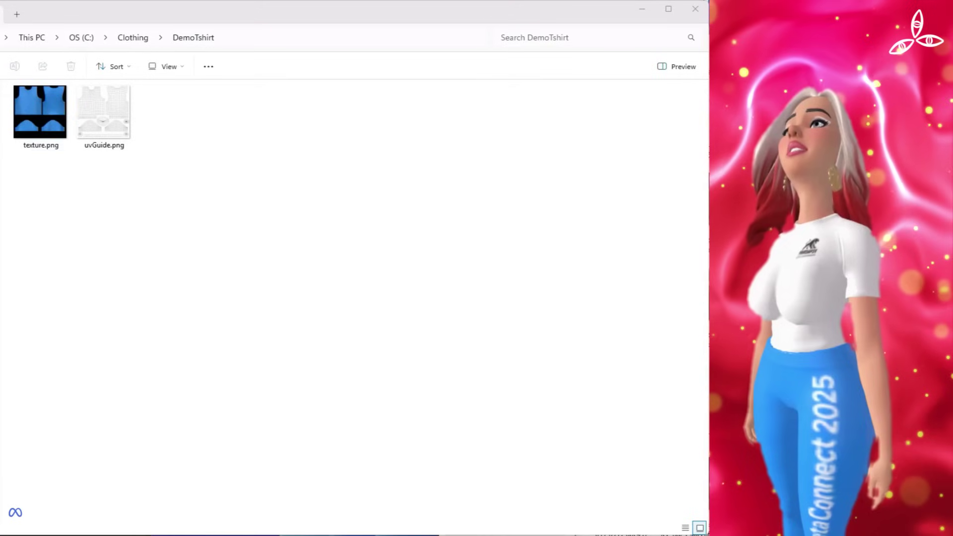
# Preview the downloaded texture.png and uvGuide.png files in the DemoTshirt folder.
pyautogui.click(40, 117)
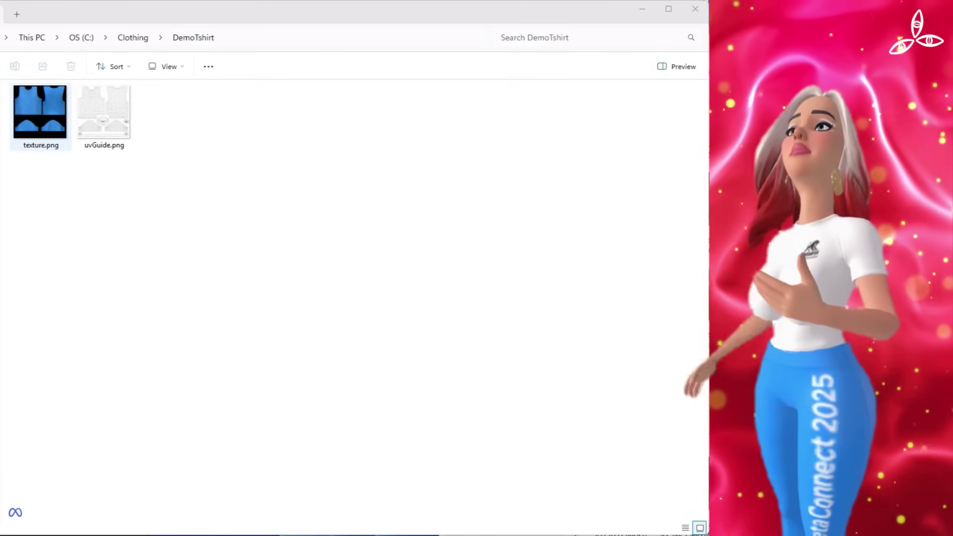
pyautogui.click(40, 117)
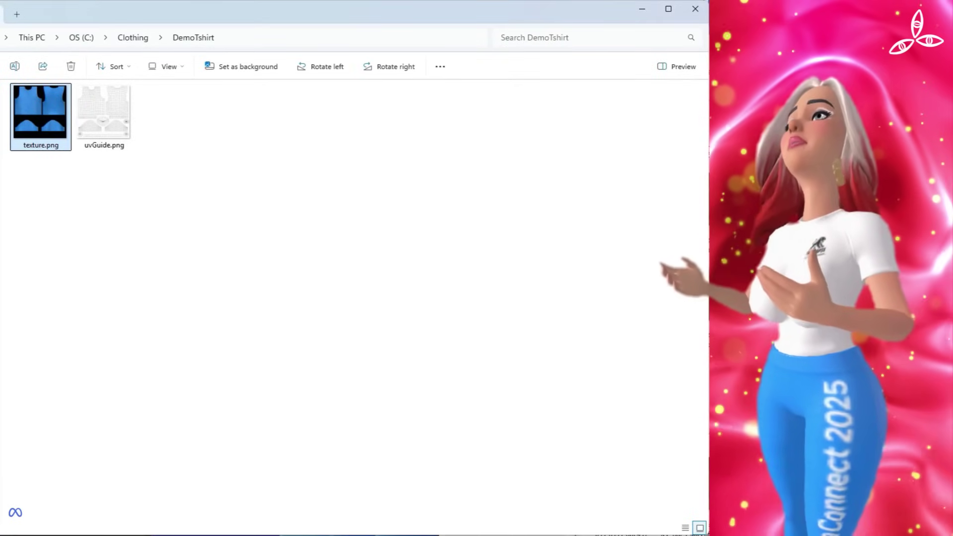
pyautogui.click(676, 66)
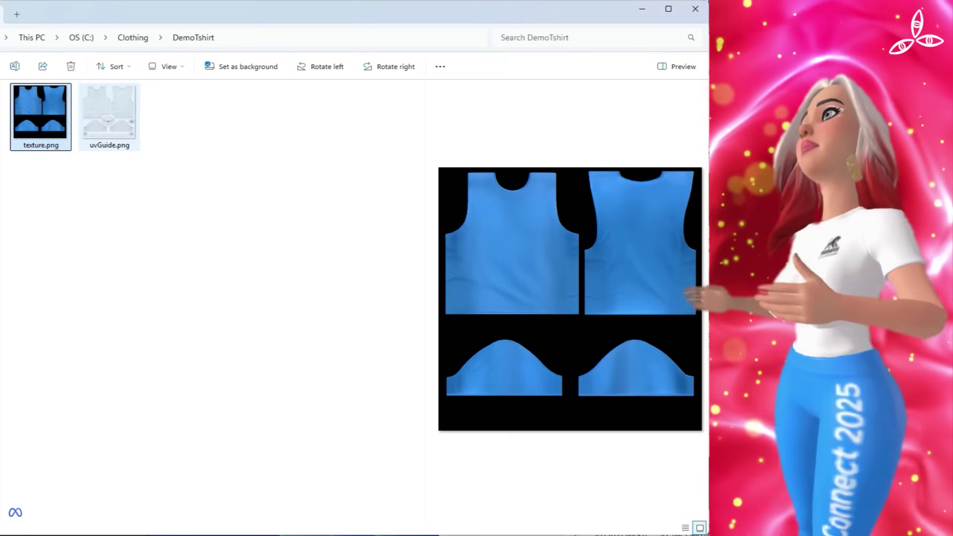
pyautogui.click(109, 117)
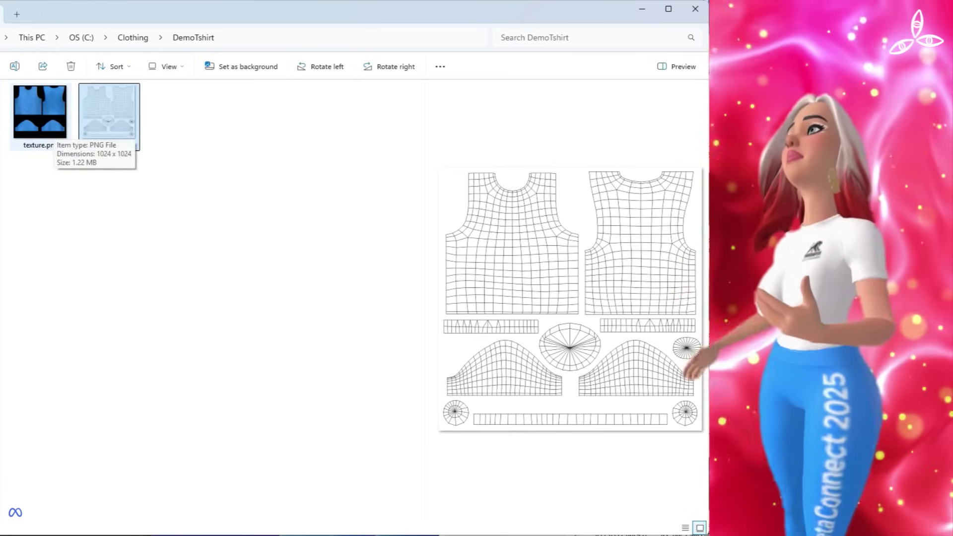
pyautogui.click(41, 117)
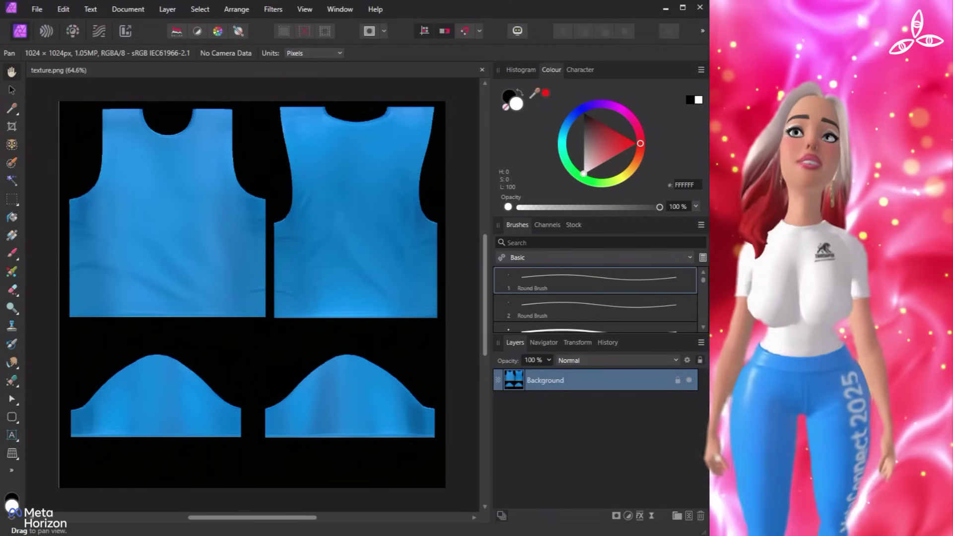
# In Affinity Photo, resize the texture.png document to 2048 × 2048 px.
pyautogui.click(128, 9)
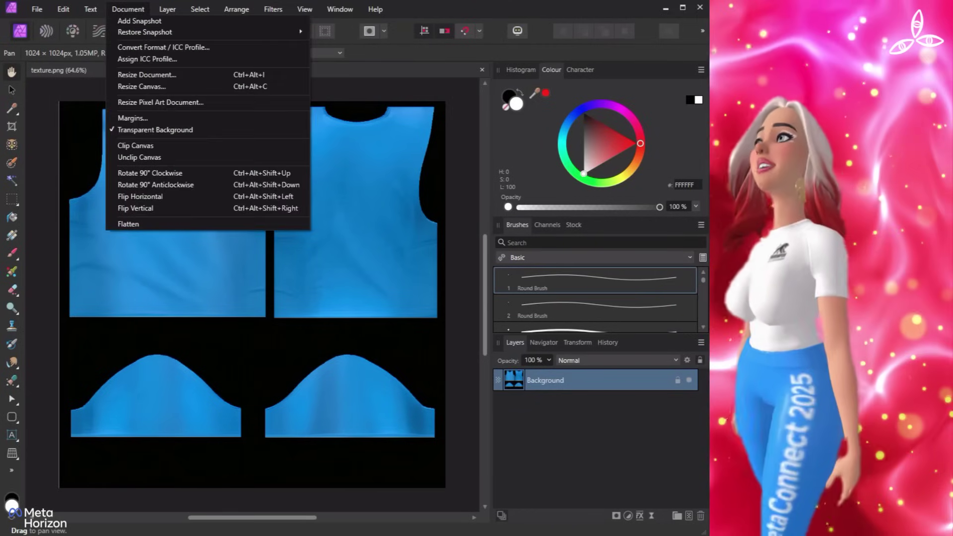
pyautogui.click(147, 75)
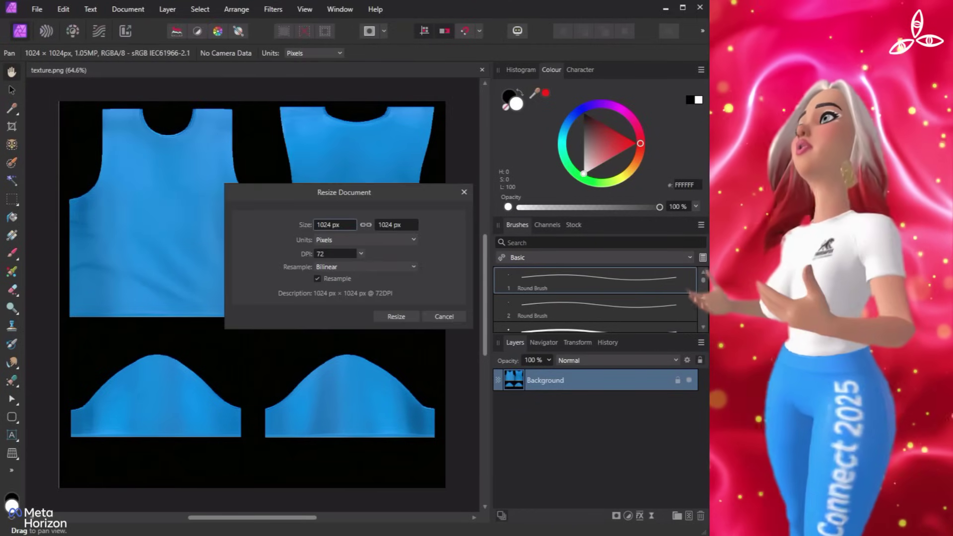
pyautogui.write('2048')
pyautogui.press('Tab')
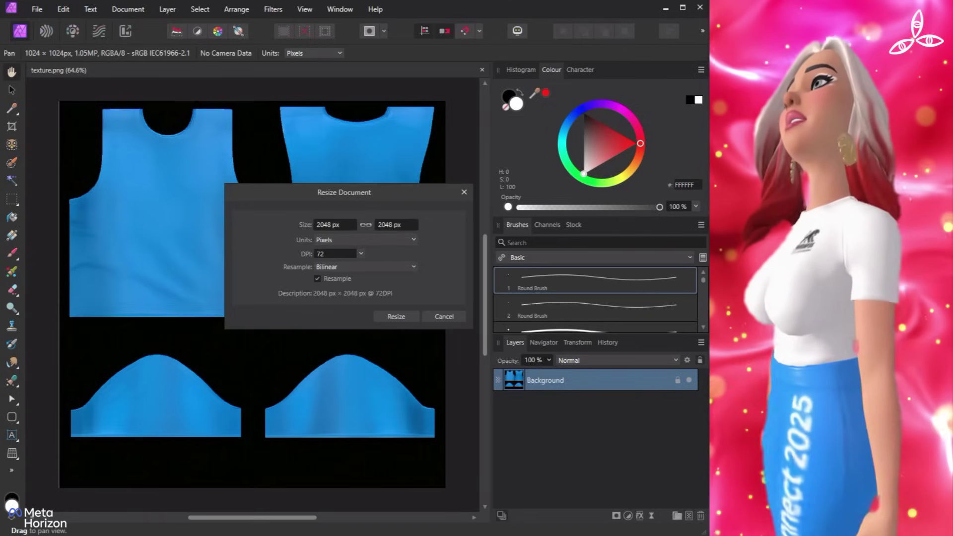
pyautogui.press('Return')
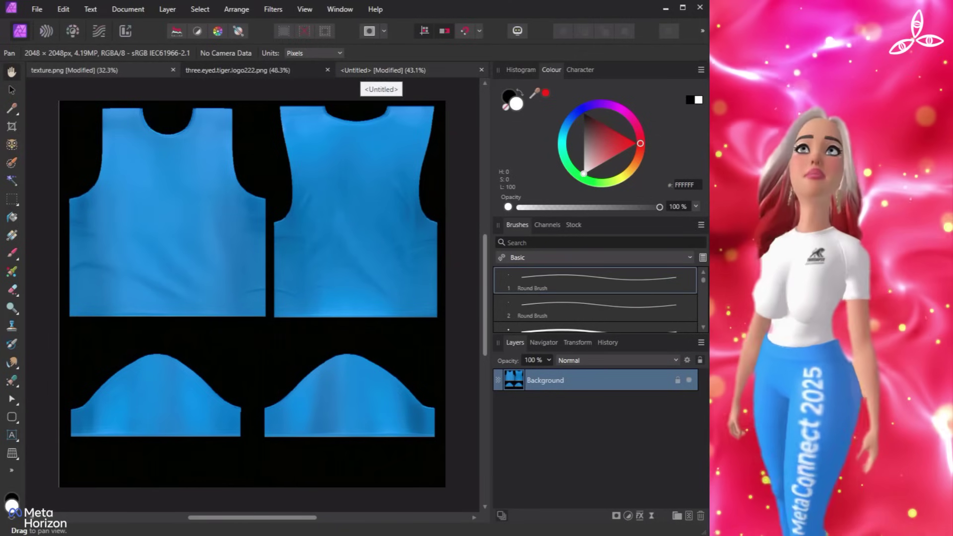
# Copy the horned anime character image from the untitled document and paste it into texture.png.
pyautogui.click(383, 70)
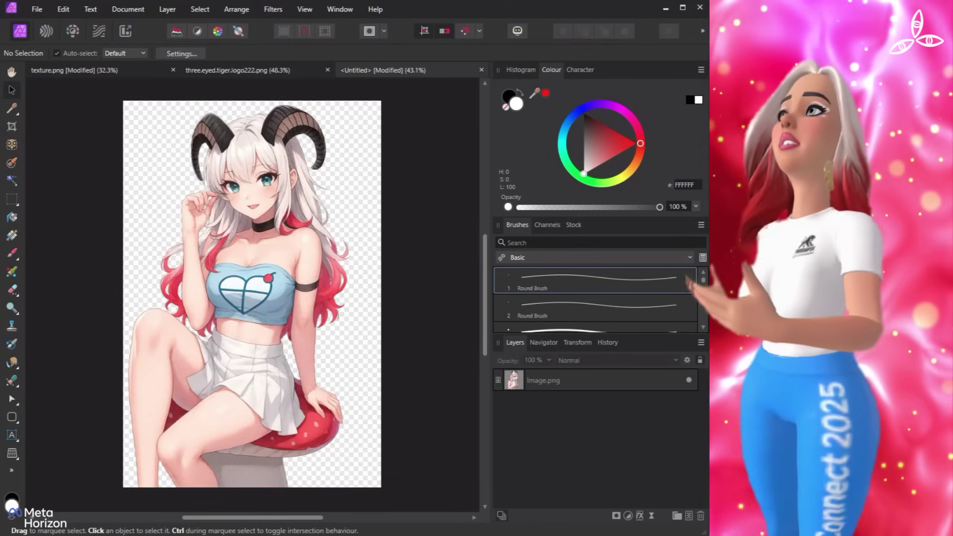
pyautogui.click(594, 380)
pyautogui.hotkey('ctrl', 'c')
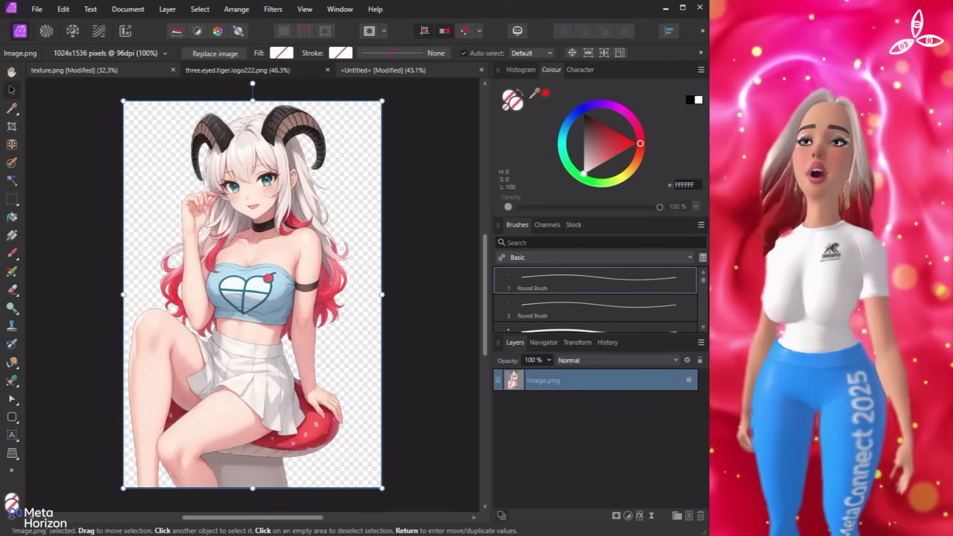
pyautogui.click(74, 70)
pyautogui.hotkey('ctrl', 'v')
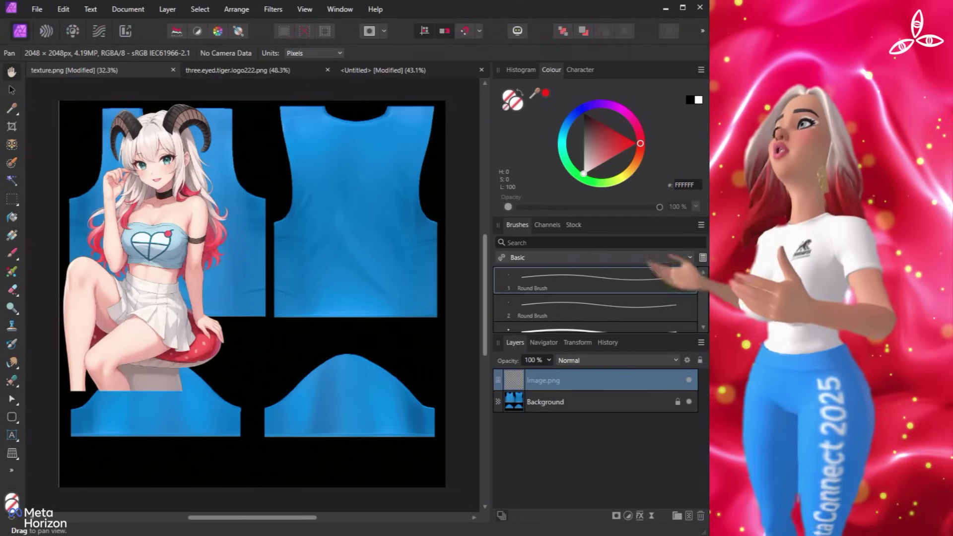
# Scale the character image down to about 62% and place it on the shirt's front panel.
pyautogui.press('v')
pyautogui.moveTo(155, 247); pyautogui.dragTo(208, 273)
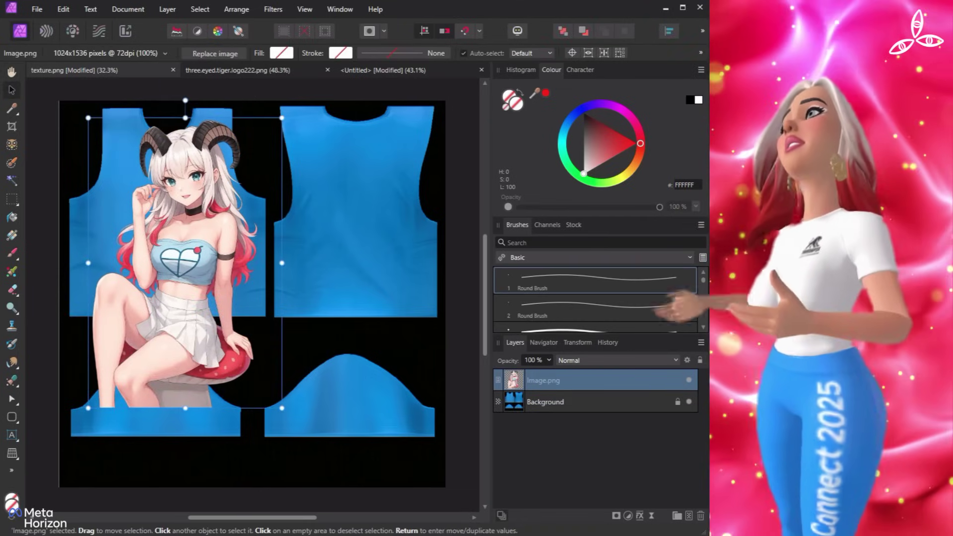
pyautogui.moveTo(282, 408); pyautogui.dragTo(236, 260)
pyautogui.moveTo(164, 223)
pyautogui.mouseDown()
pyautogui.moveTo(201, 242)
pyautogui.moveTo(171, 227)
pyautogui.mouseUp()
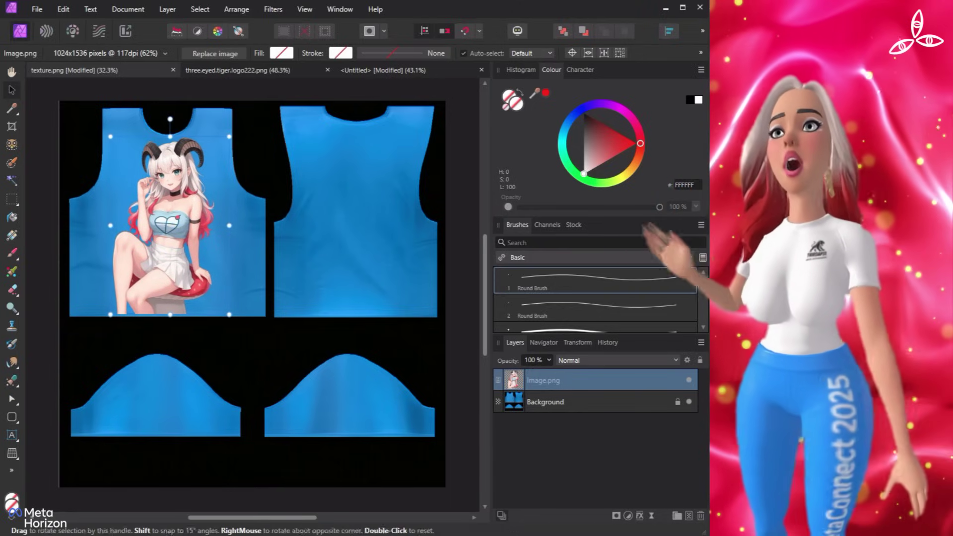
# Fine-tune the character's size and position so it sits centred on the front panel with its base at the hem.
pyautogui.moveTo(229, 136); pyautogui.dragTo(225, 144)
pyautogui.moveTo(171, 227); pyautogui.dragTo(182, 223)
pyautogui.moveTo(234, 310)
pyautogui.mouseDown()
pyautogui.moveTo(248, 319)
pyautogui.moveTo(239, 316)
pyautogui.mouseUp()
pyautogui.moveTo(181, 226); pyautogui.dragTo(175, 226)
pyautogui.press('Left')
pyautogui.press('Left')
pyautogui.press('Left')
pyautogui.press('Left')
pyautogui.press('Left')
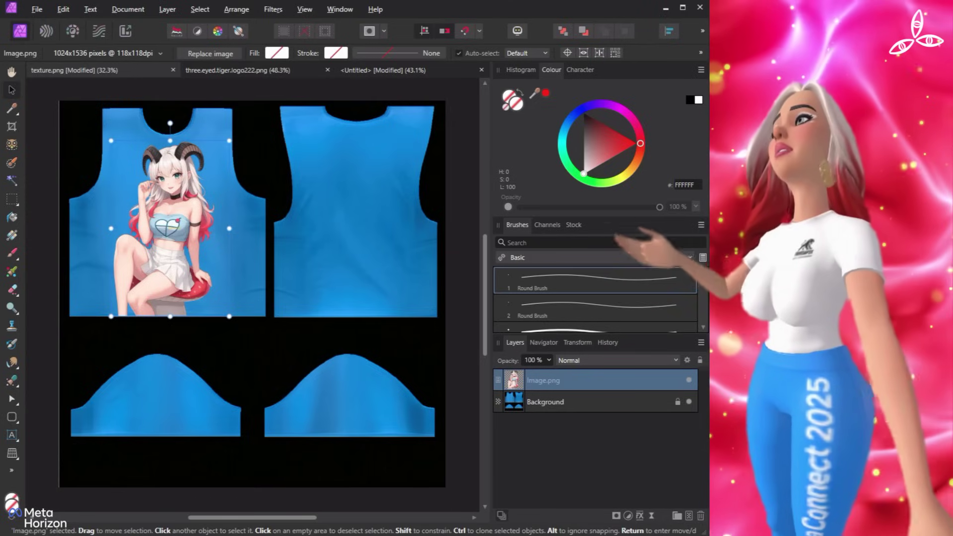
pyautogui.press('Right')
pyautogui.press('Right')
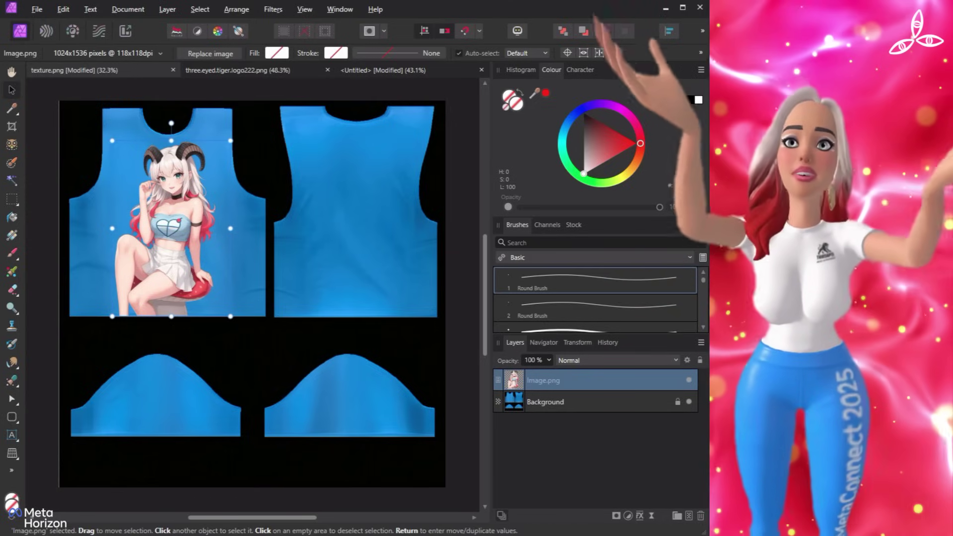
# Copy the white three-eyed logo from three.eyed.tiger.logo222.png and paste it into texture.png above the shirt background.
pyautogui.click(545, 401)
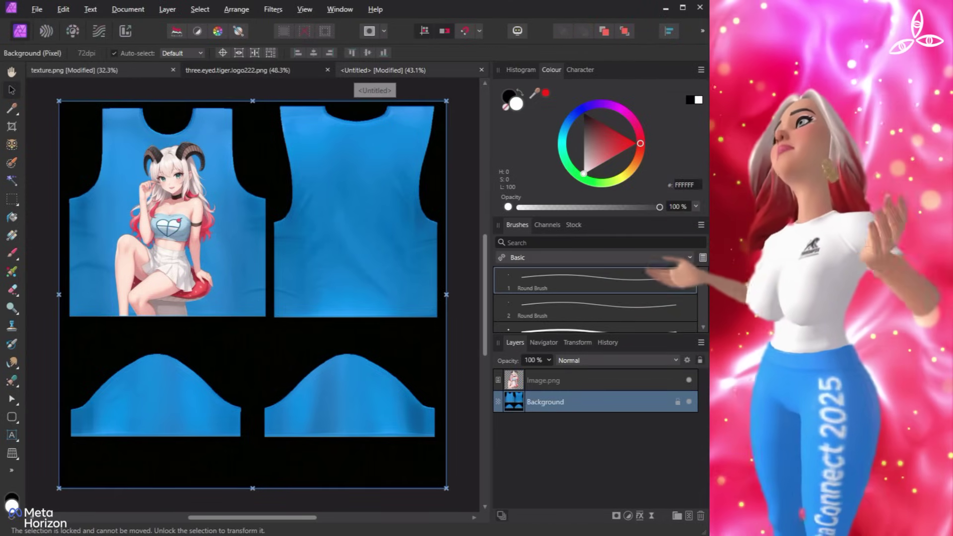
pyautogui.click(382, 70)
pyautogui.click(238, 70)
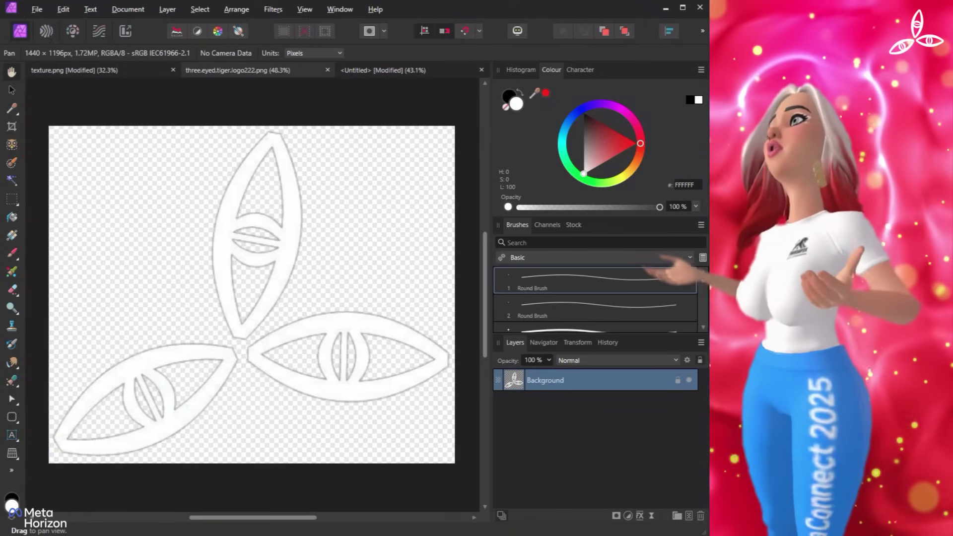
pyautogui.hotkey('ctrl', 'a')
pyautogui.hotkey('ctrl', 'c')
pyautogui.hotkey('ctrl', 'shift', 'Tab')
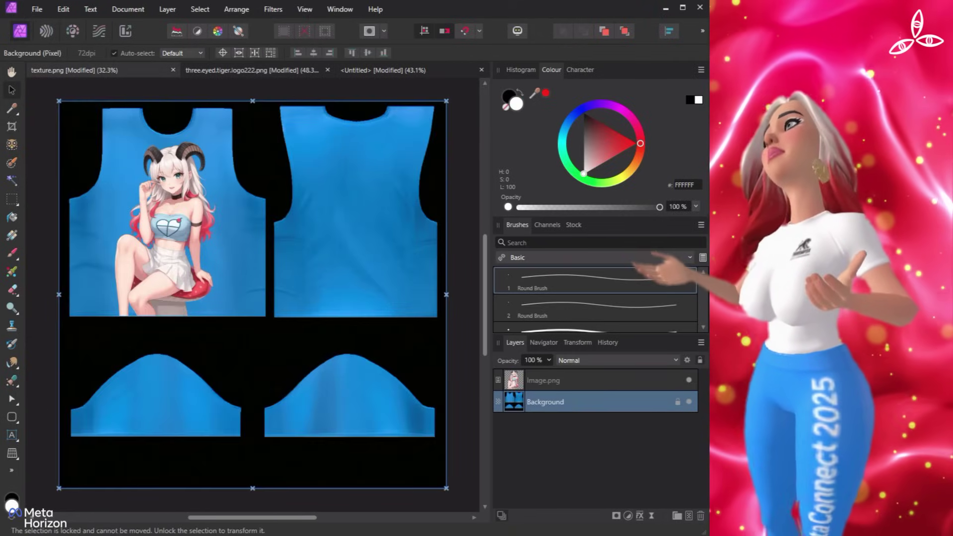
pyautogui.hotkey('ctrl', 'v')
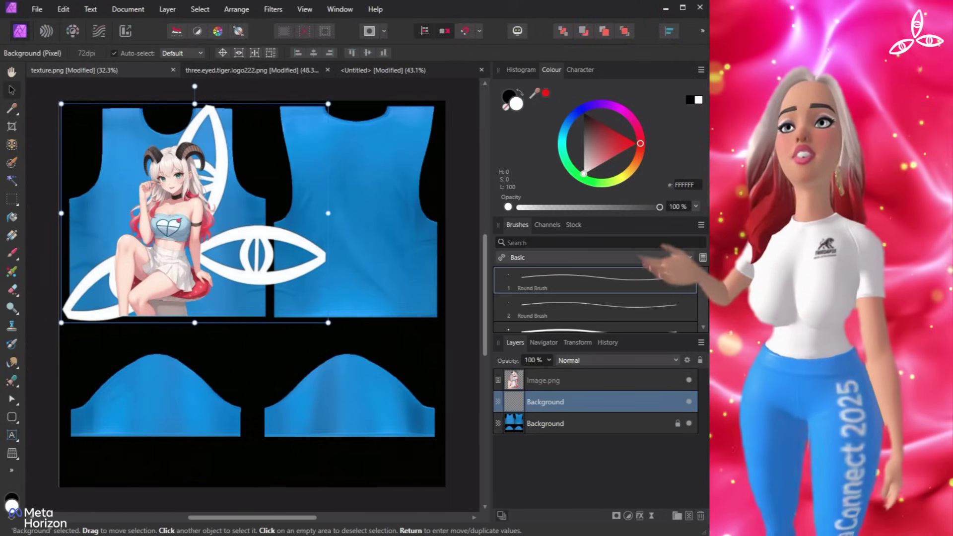
# Shrink the logo to a small emblem and place it centred on the upper part of the shirt's back panel.
pyautogui.moveTo(329, 323); pyautogui.dragTo(357, 168)
pyautogui.click(360, 238)
pyautogui.click(360, 238)
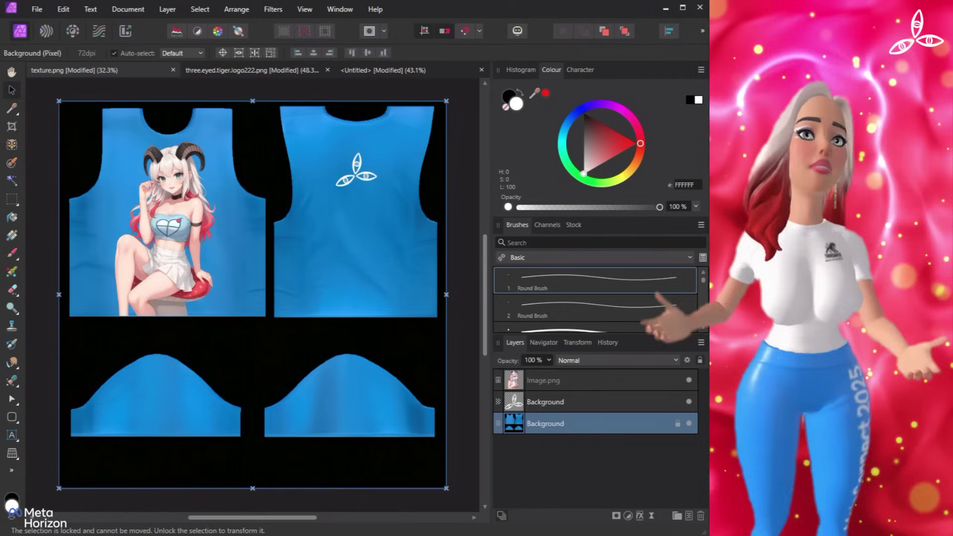
# Move the small logo from the back panel to the middle of the sleeve piece beneath the front panel.
pyautogui.click(356, 171)
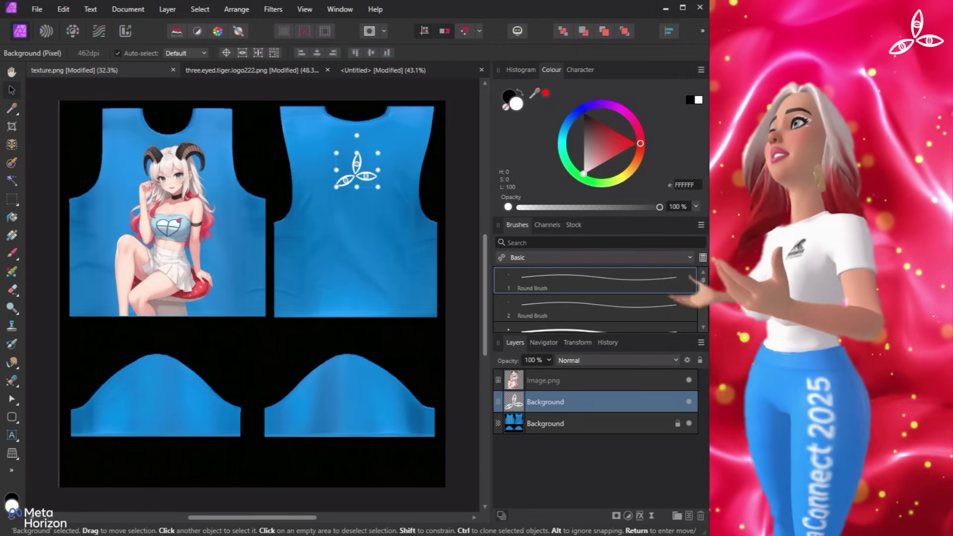
pyautogui.moveTo(356, 171); pyautogui.dragTo(157, 404)
pyautogui.click(594, 423)
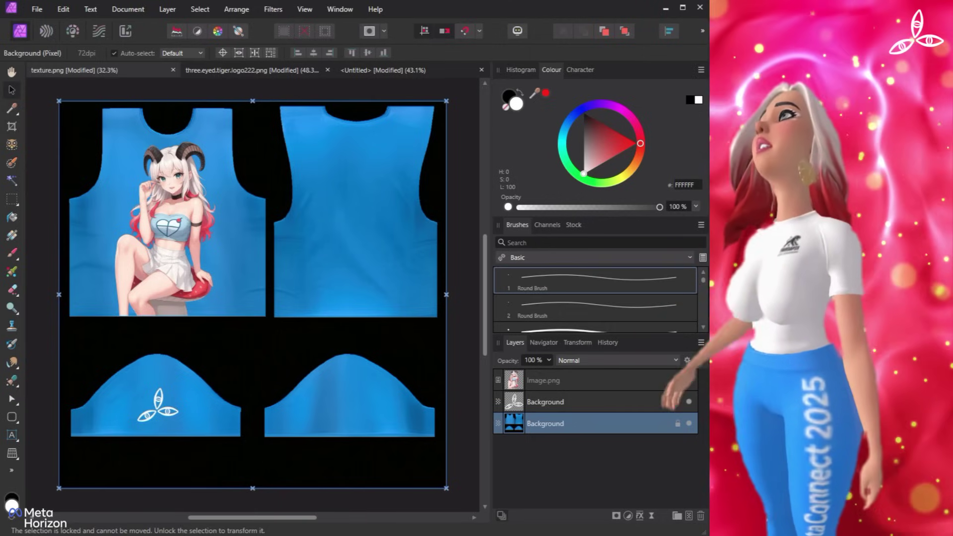
# Open the PNG export settings for the finished texture and move the dialog clear of the window's edge.
pyautogui.click(37, 9)
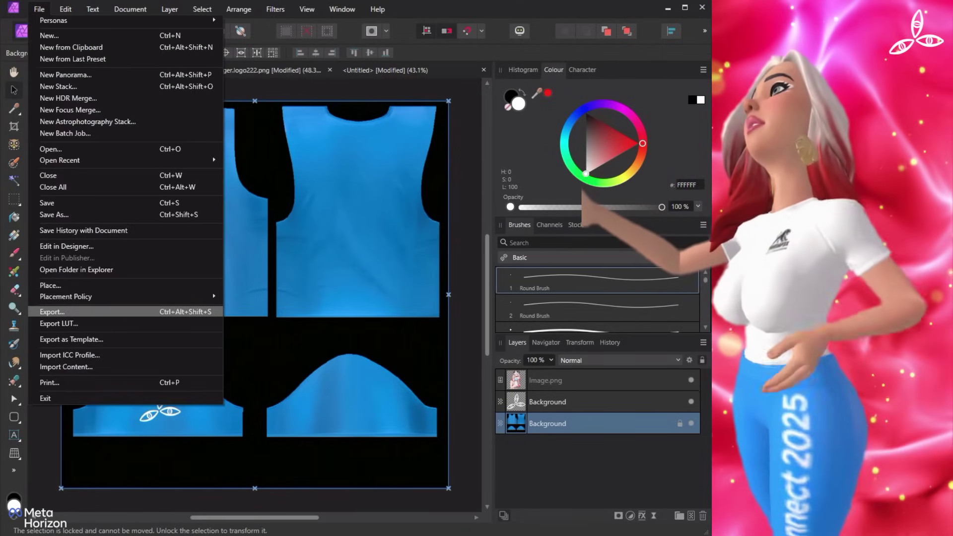
pyautogui.click(51, 312)
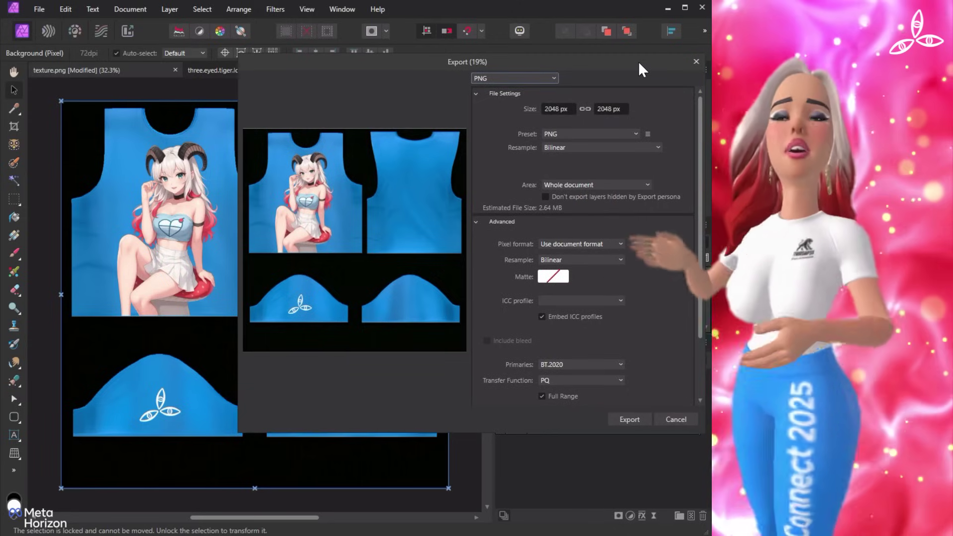
pyautogui.moveTo(639, 61); pyautogui.dragTo(473, 78)
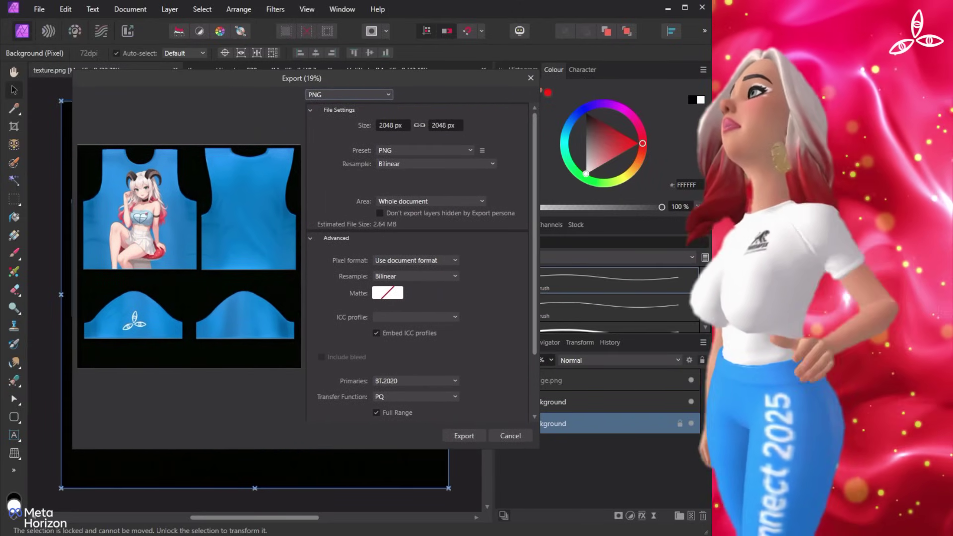
# Try export sizes of 1800, 1500 and 1600 px to compare their estimated file sizes.
pyautogui.click(393, 125)
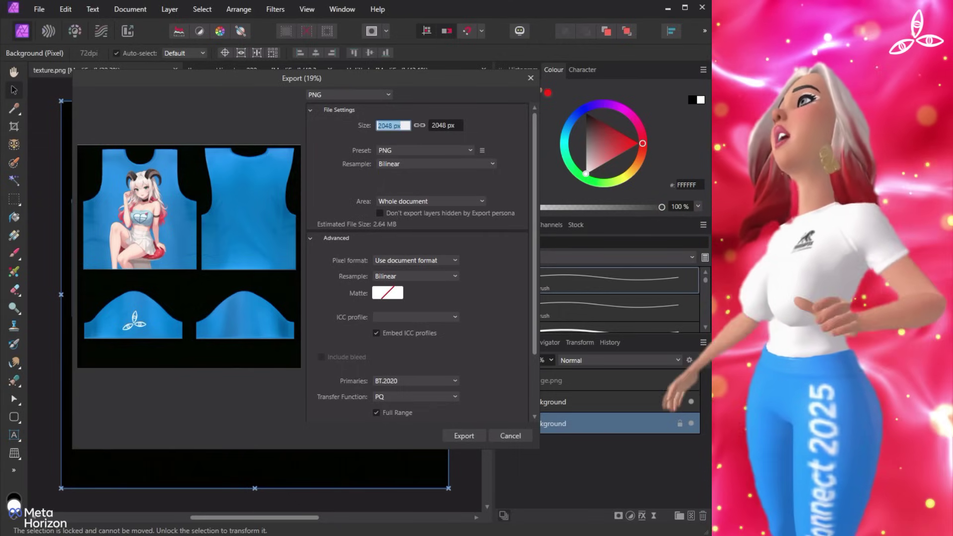
pyautogui.write('1800')
pyautogui.press('Return')
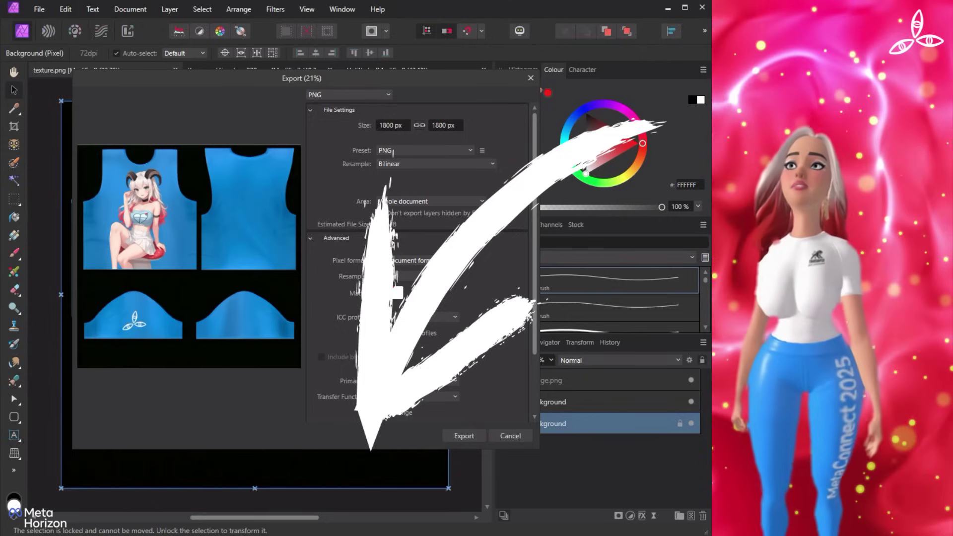
pyautogui.press('Tab')
pyautogui.write('1')
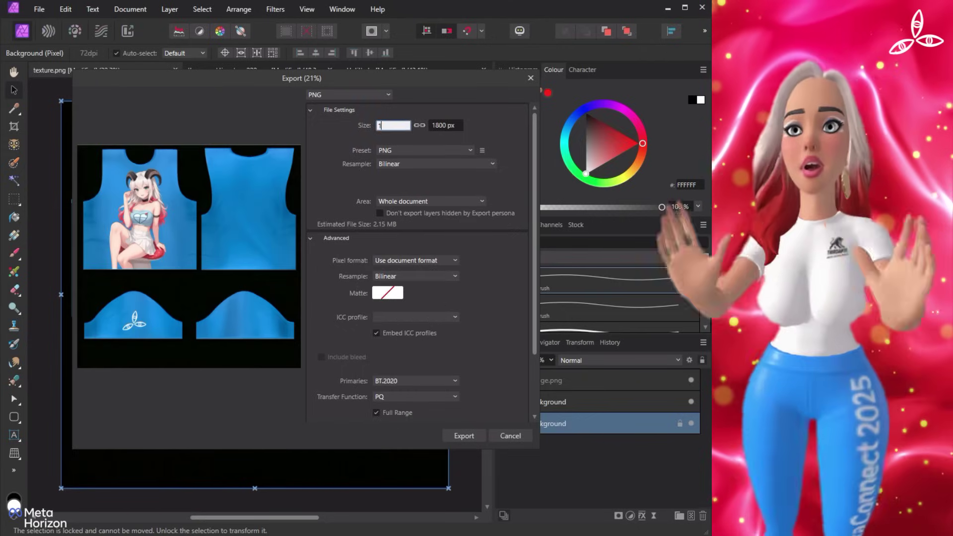
pyautogui.write('500')
pyautogui.press('Return')
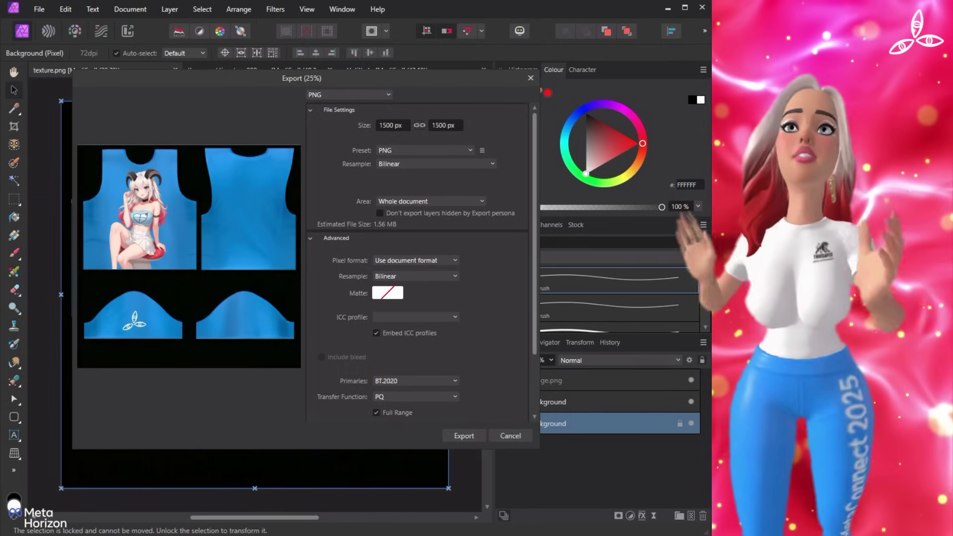
pyautogui.click(393, 125)
pyautogui.write('1')
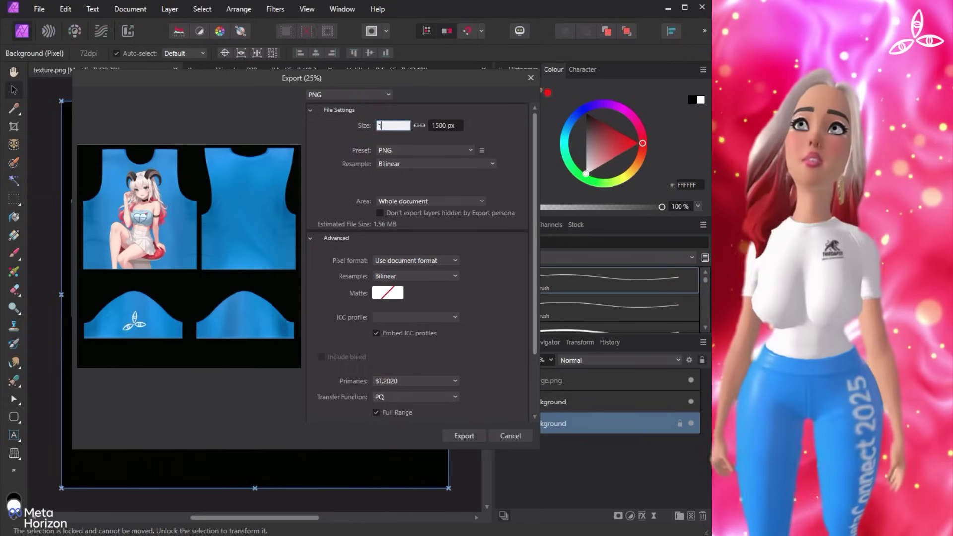
pyautogui.write('600')
pyautogui.press('Return')
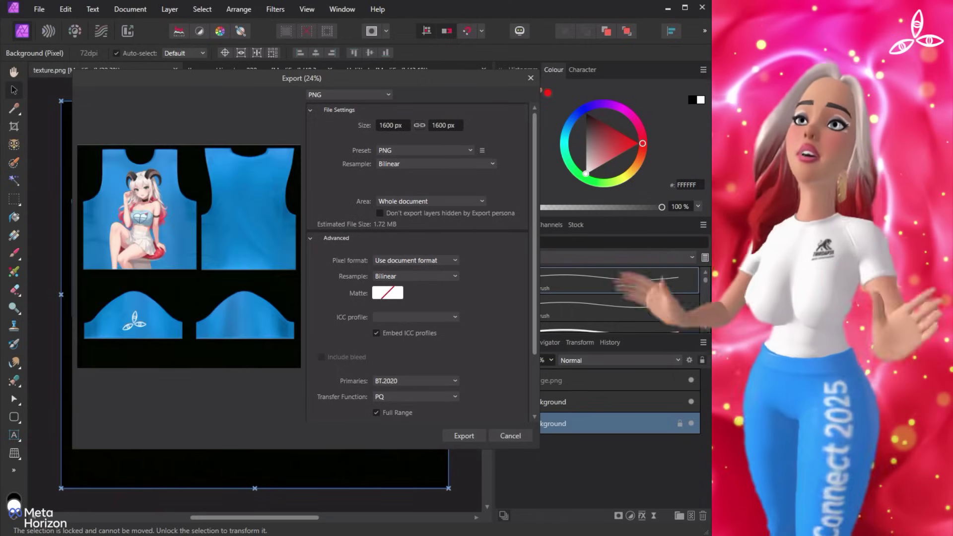
# Set the PNG export size to 1700 px.
pyautogui.click(392, 125)
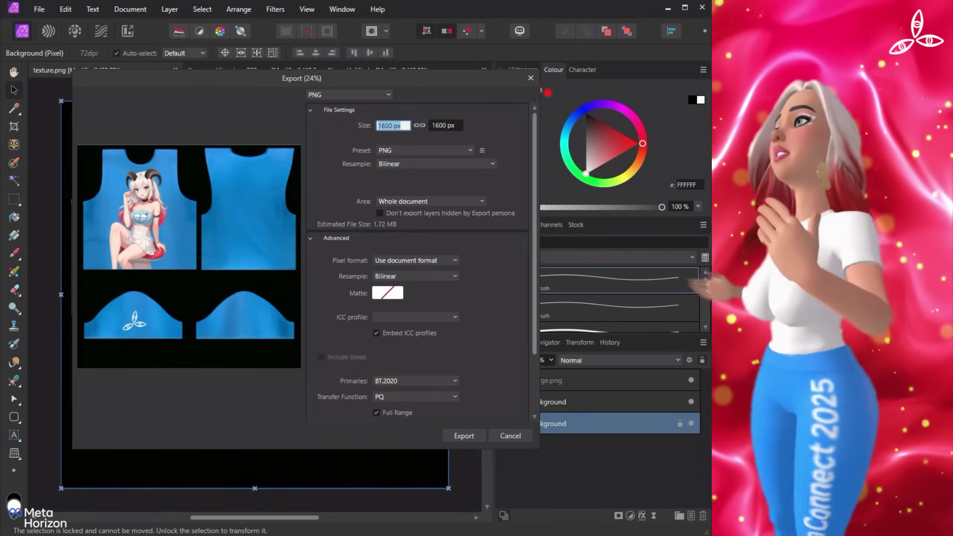
pyautogui.write('1700')
pyautogui.press('Return')
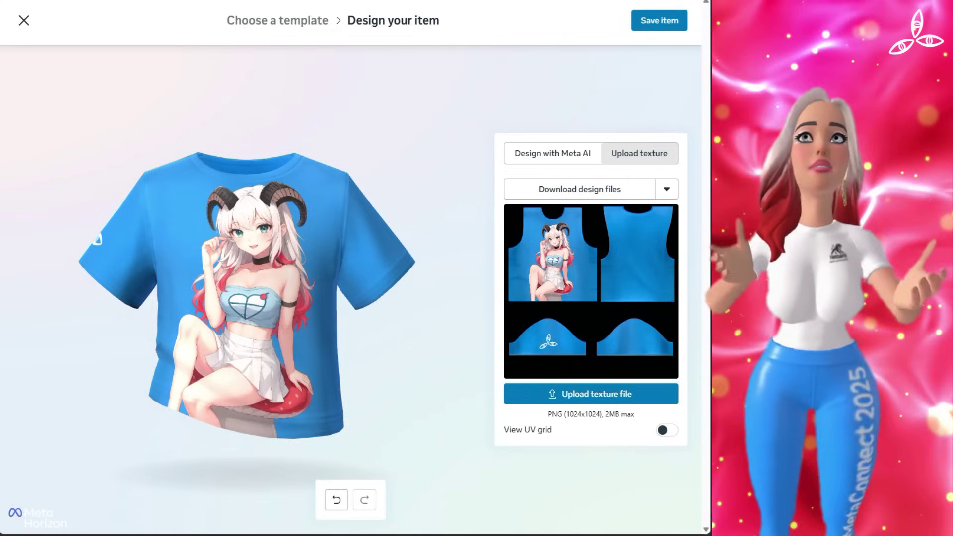
# In Meta Horizon's item designer, rotate the T-shirt preview to inspect the uploaded texture from another angle.
pyautogui.moveTo(164, 293); pyautogui.dragTo(338, 293)
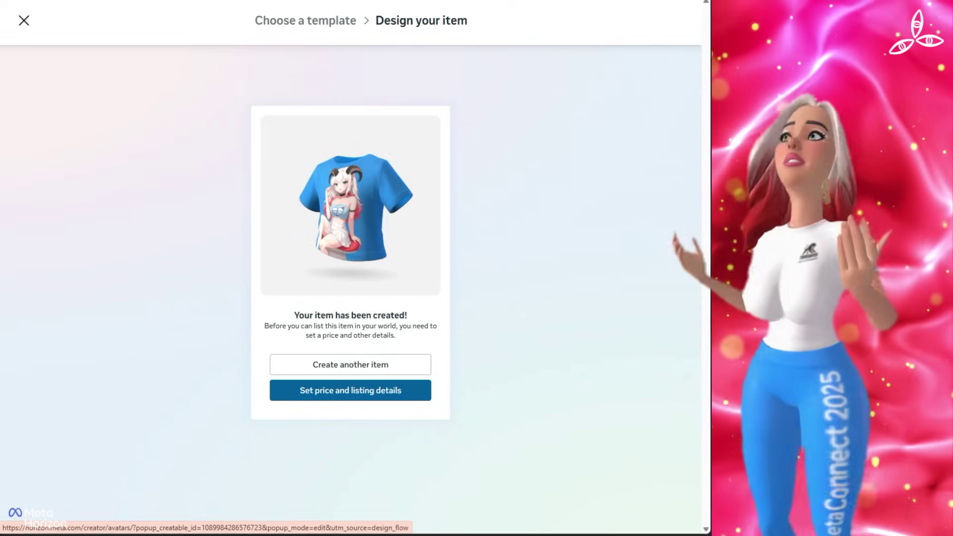
# Open the created T-shirt's price and listing details and name the item "T-Shirt - Blue Lotus Anime".
pyautogui.click(351, 390)
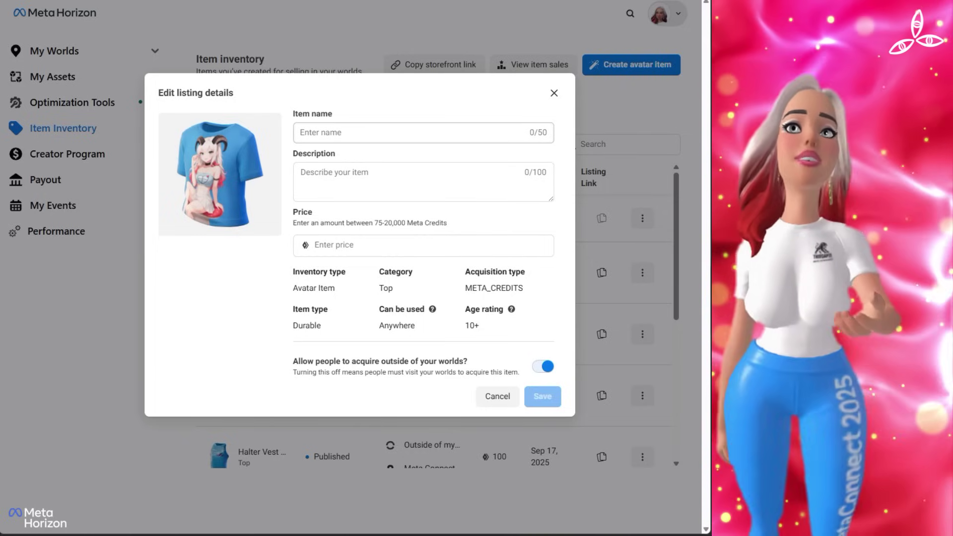
pyautogui.click(301, 132)
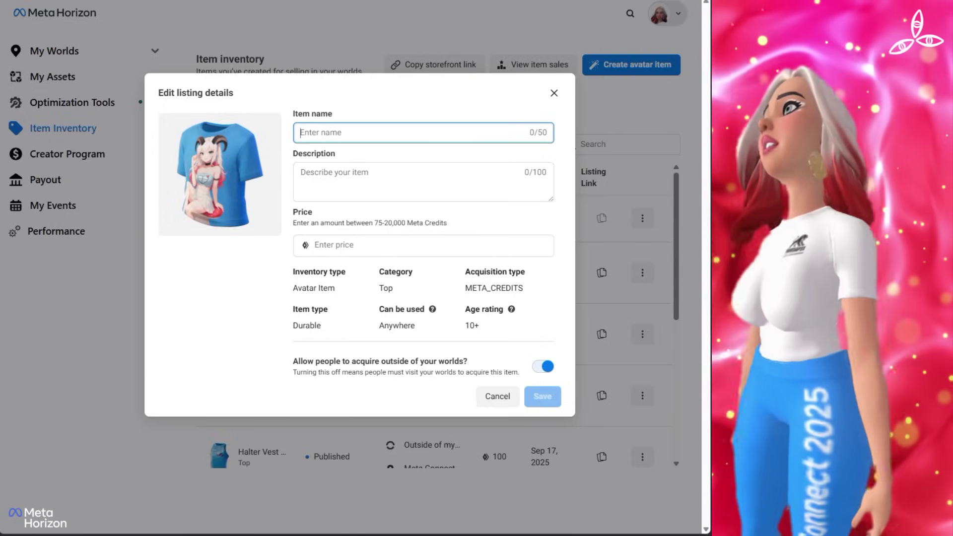
pyautogui.write('Ts-')
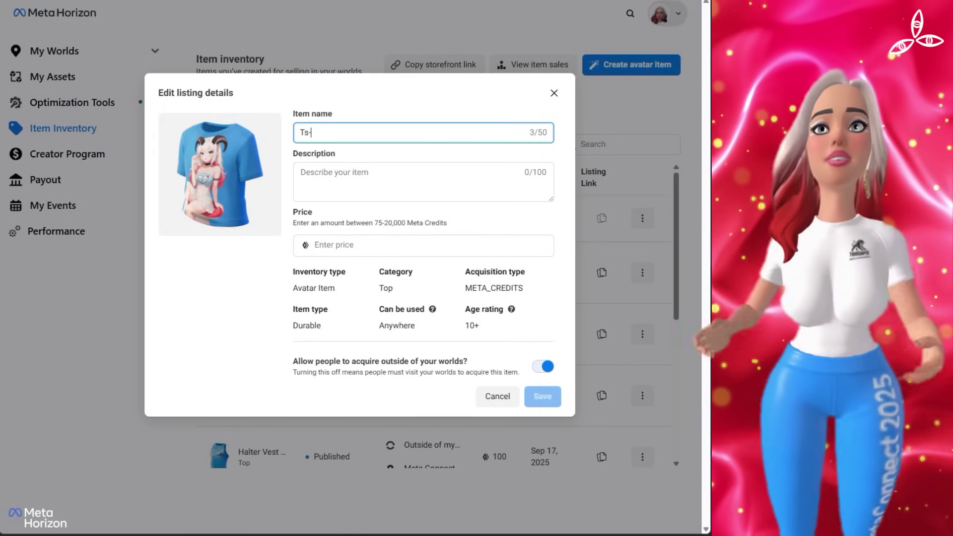
pyautogui.write('-Shirt')
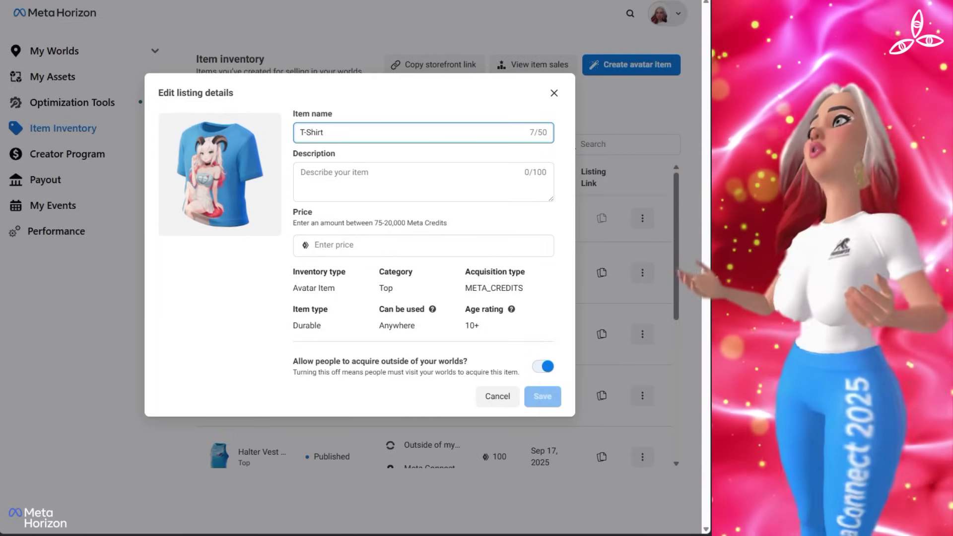
pyautogui.write(' - Blue Lo')
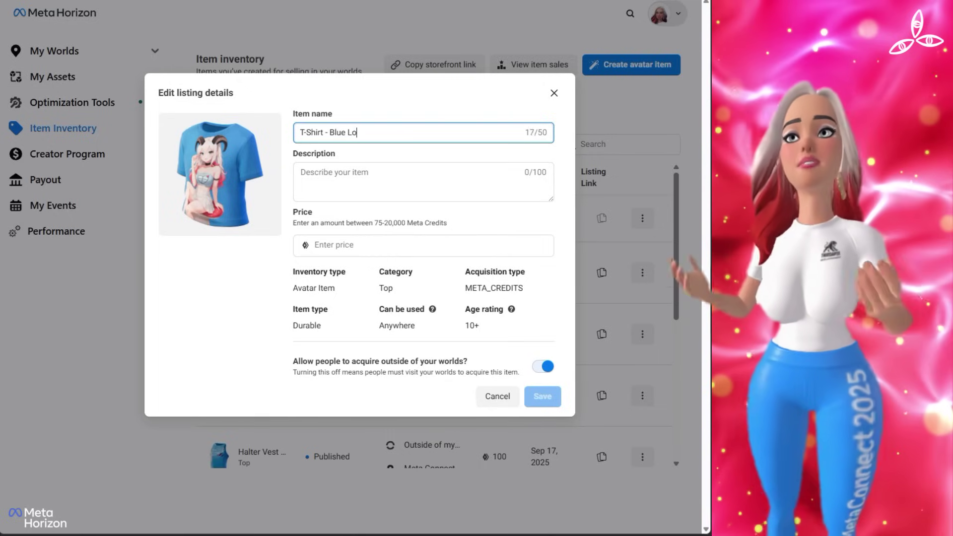
pyautogui.write('tus Anime')
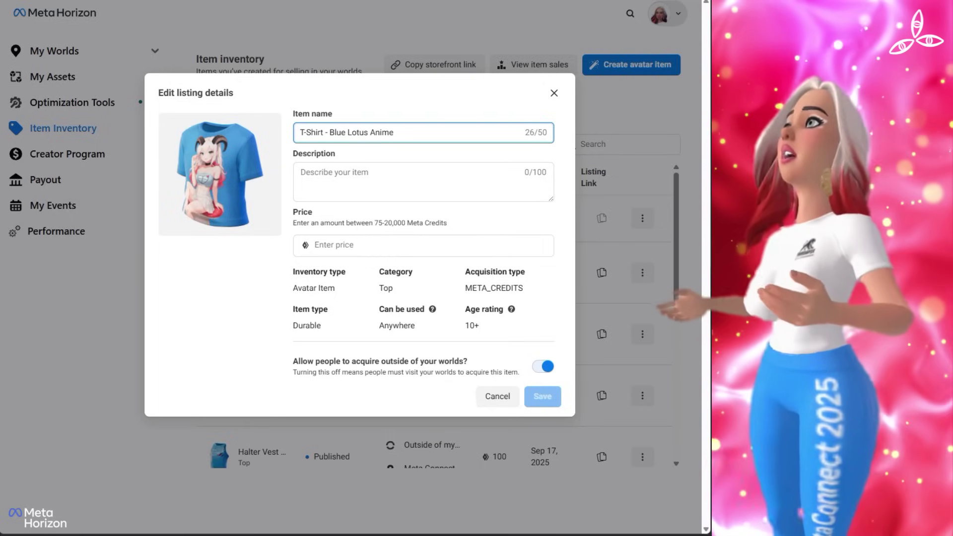
# Reword the item name to "T-Shirt - Lotus Anime (Blue)".
pyautogui.click(347, 133)
pyautogui.hotkey('ctrl', 'shift', 'Left')
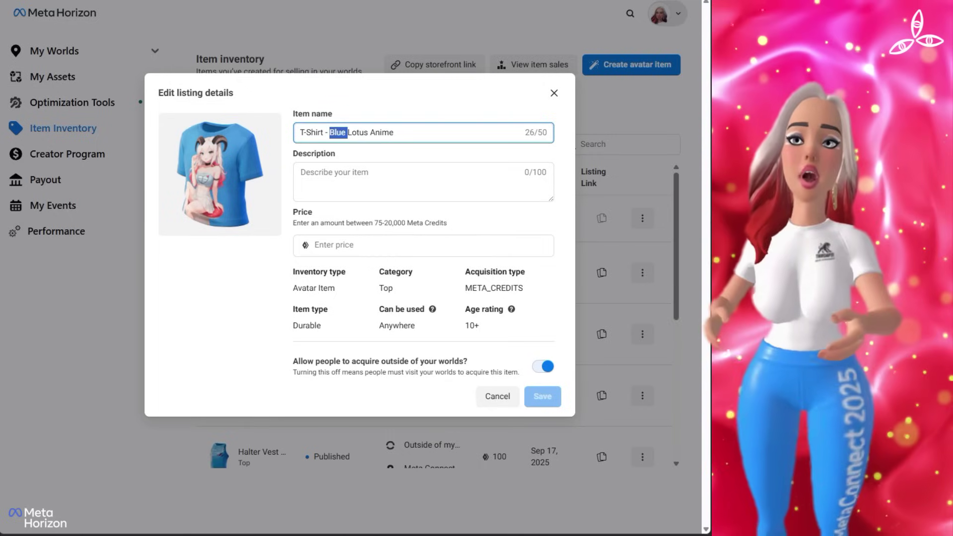
pyautogui.press('BackSpace')
pyautogui.press('End')
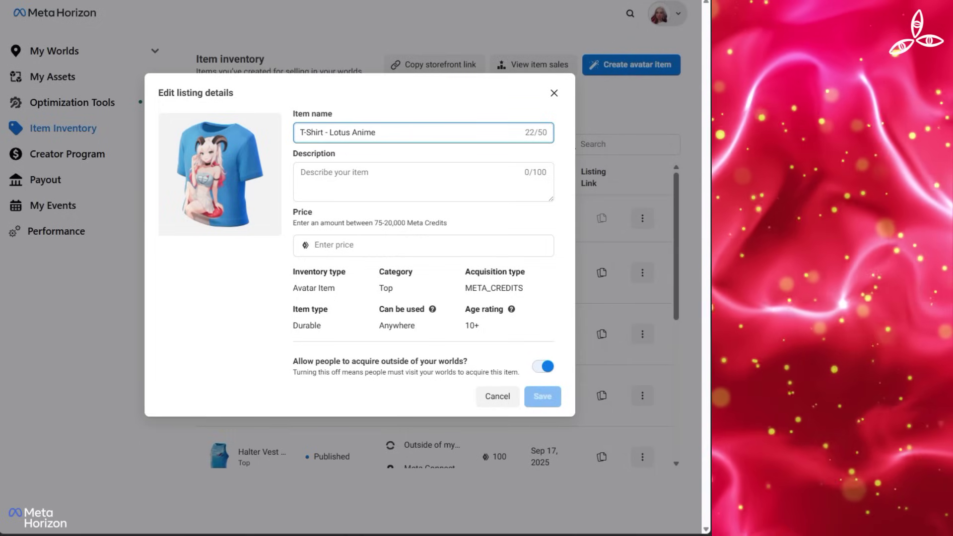
pyautogui.write('()')
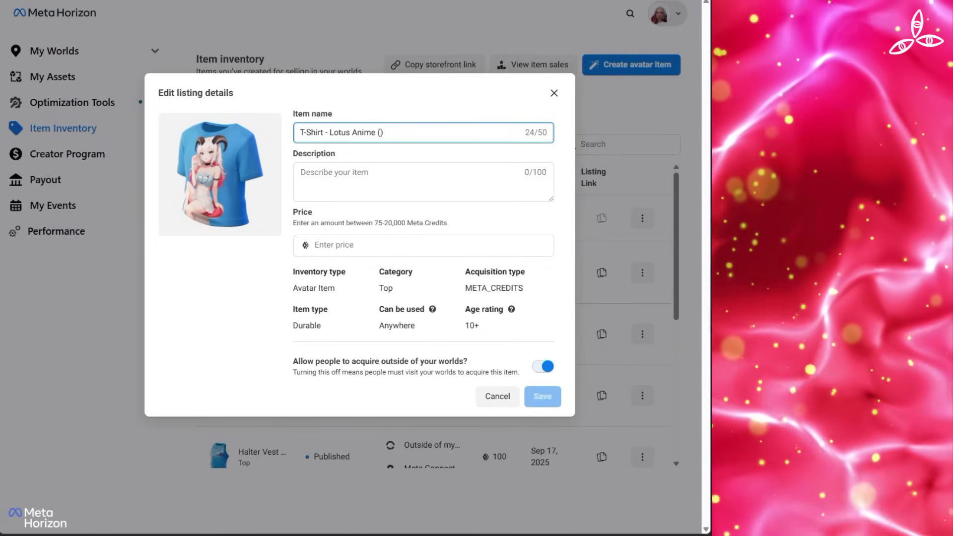
pyautogui.write('Blue')
# Describe the item as "A lovely tshirt" and set its price to 200 Meta Credits.
pyautogui.click(301, 172)
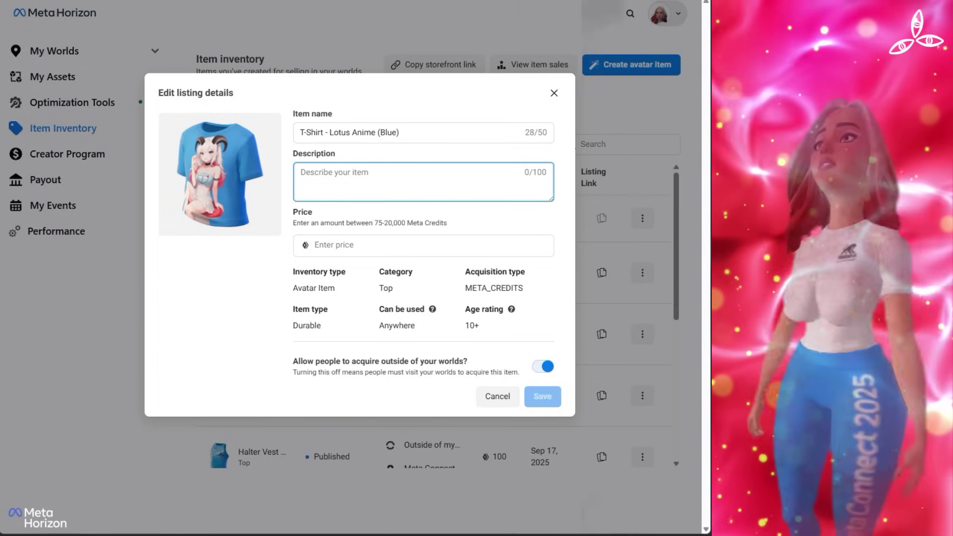
pyautogui.write('A lovely ')
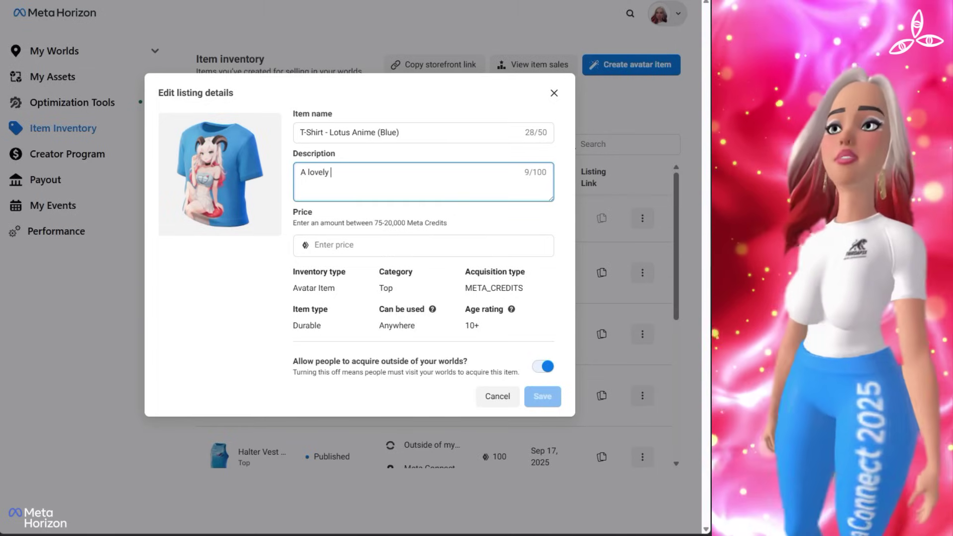
pyautogui.write('tshirt')
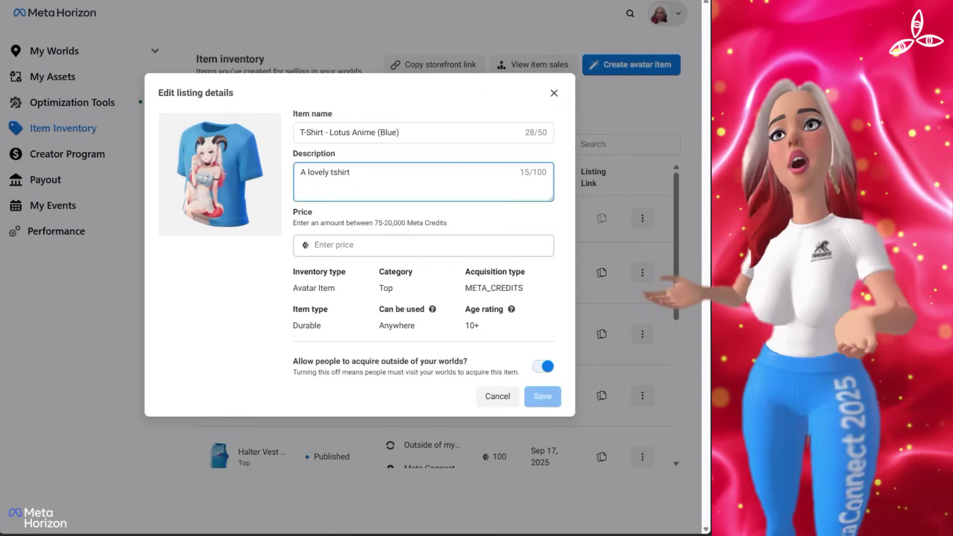
pyautogui.click(333, 246)
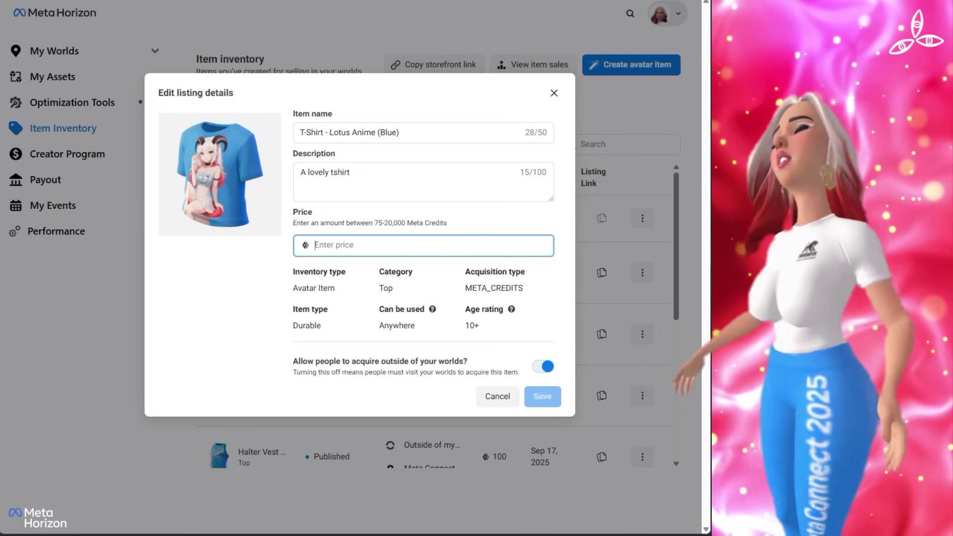
pyautogui.write('2')
pyautogui.press('BackSpace')
pyautogui.write('200')
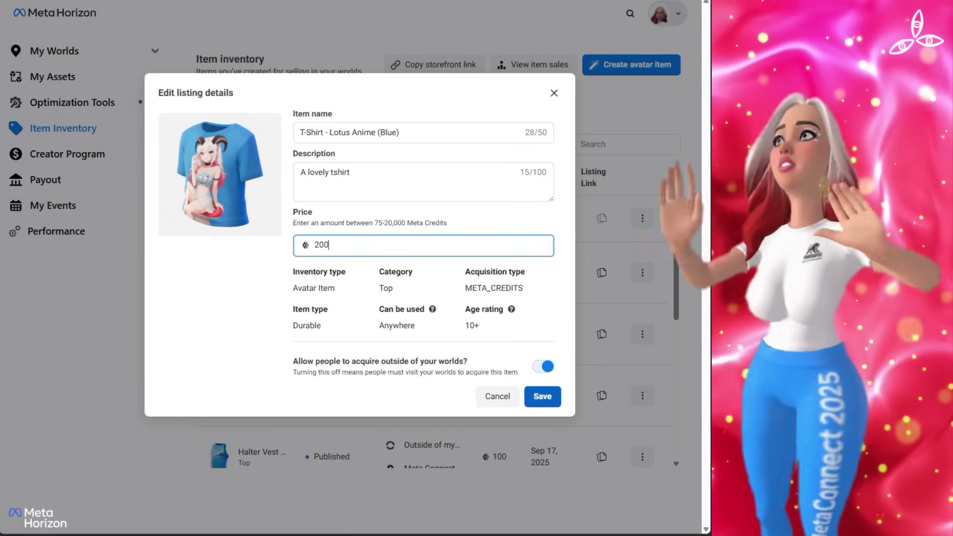
# Save the T-shirt listing with acquisition outside of your worlds allowed, and close the ready-to-sell notice.
pyautogui.click(543, 366)
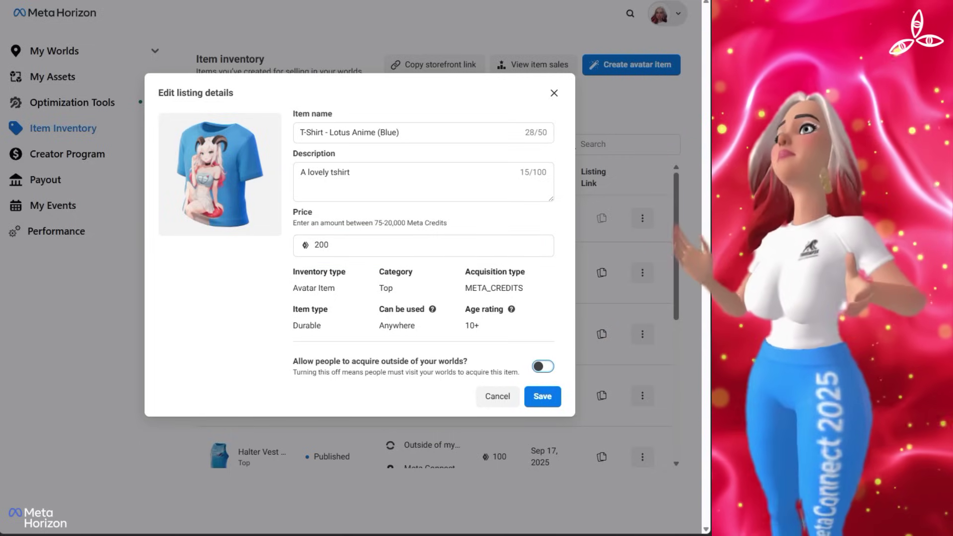
pyautogui.press('space')
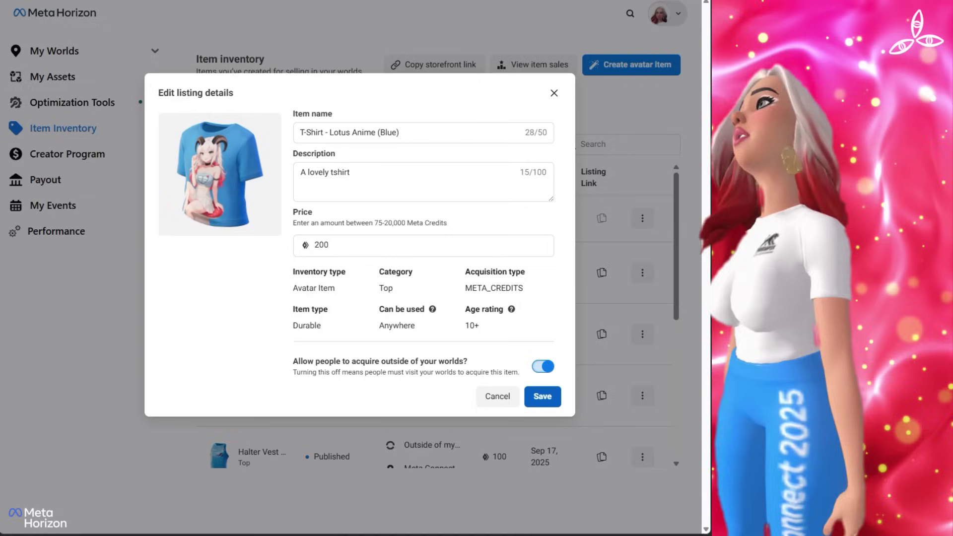
pyautogui.click(543, 396)
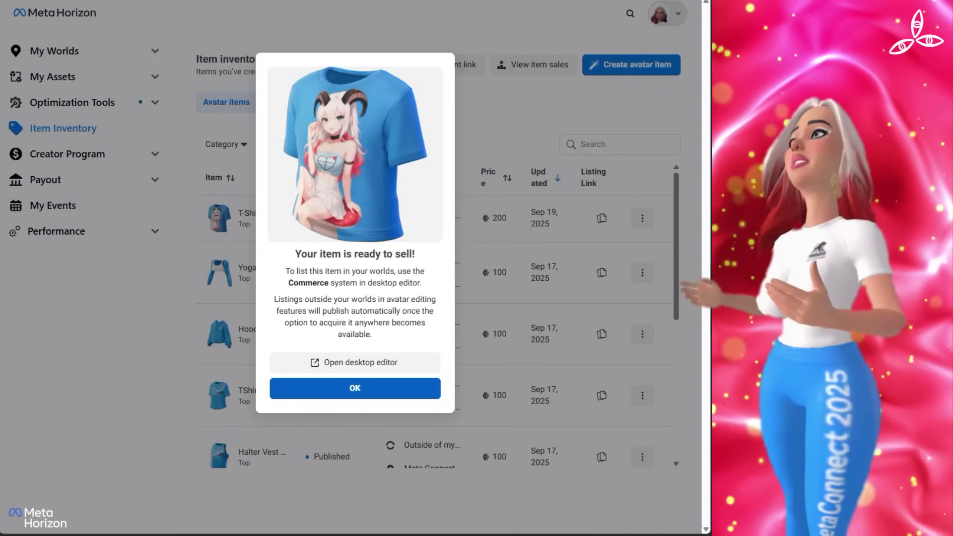
pyautogui.click(355, 388)
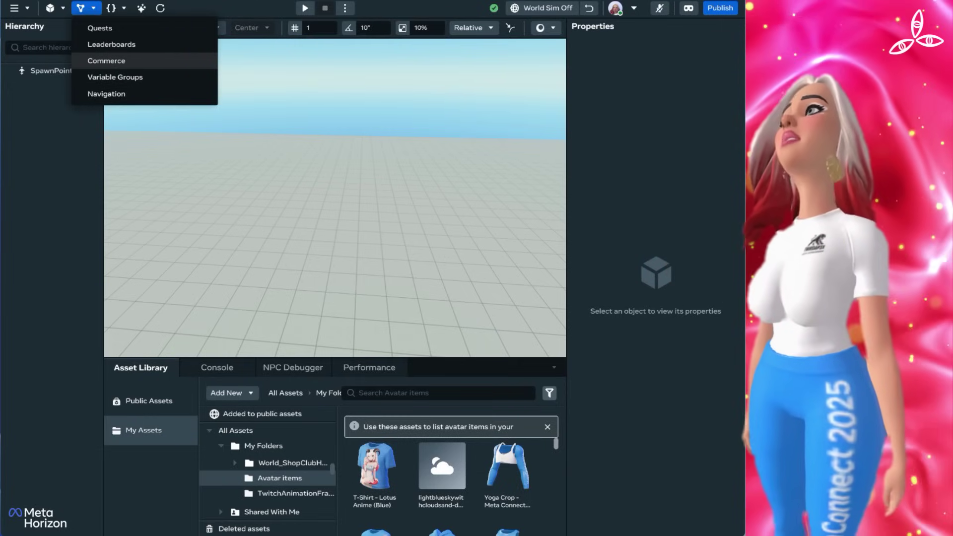
# In the Horizon desktop editor, list the avatar item "T-Shirt - Lotus Anime (Blue)" through the world's Commerce system and close Commerce.
pyautogui.click(106, 60)
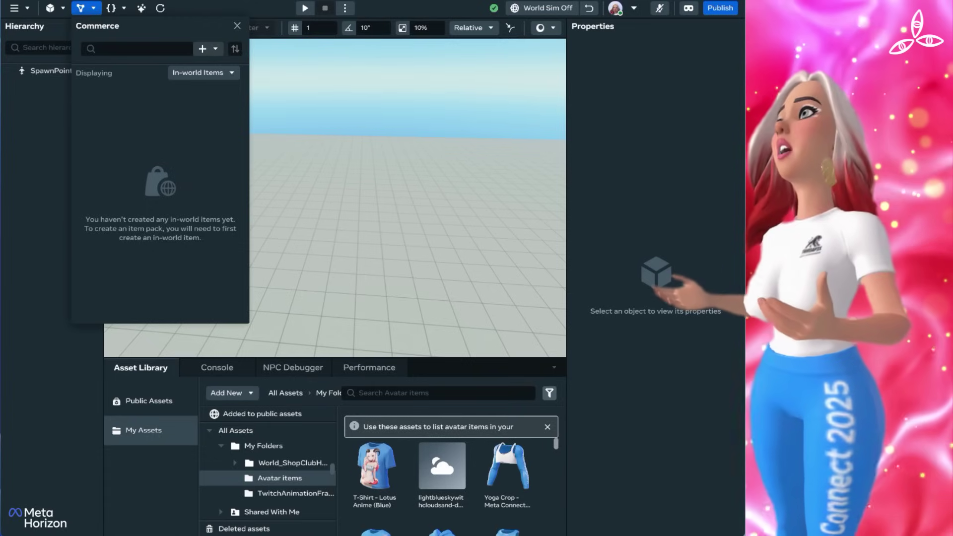
pyautogui.click(215, 48)
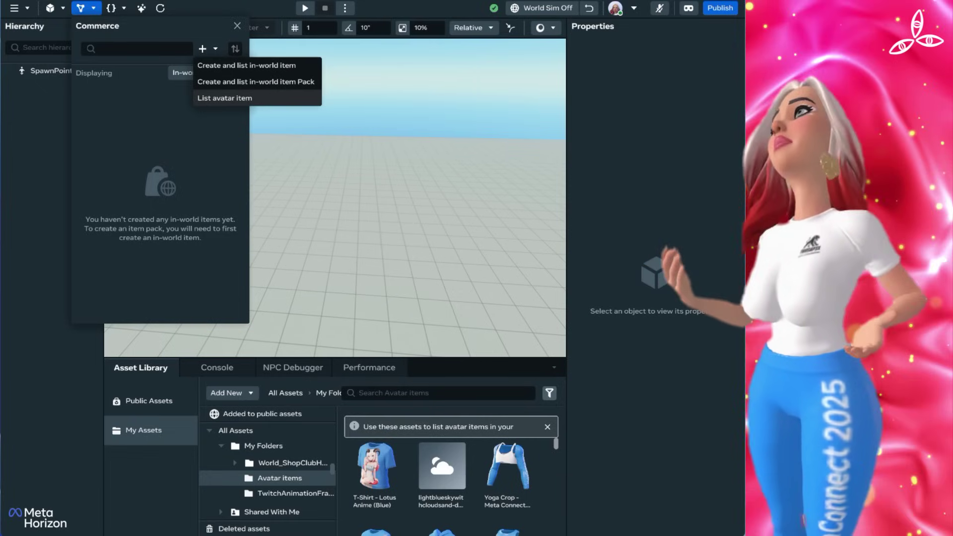
pyautogui.click(225, 97)
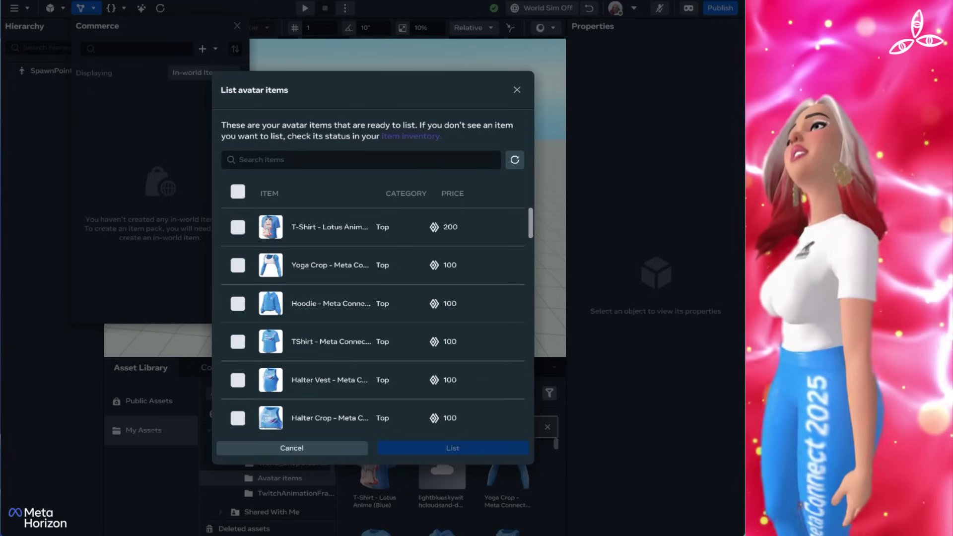
pyautogui.click(237, 227)
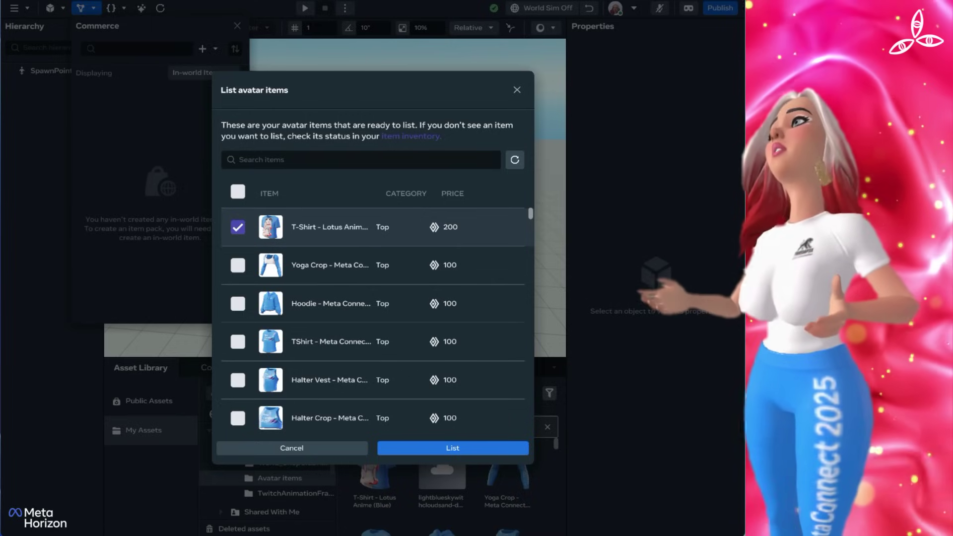
pyautogui.click(453, 448)
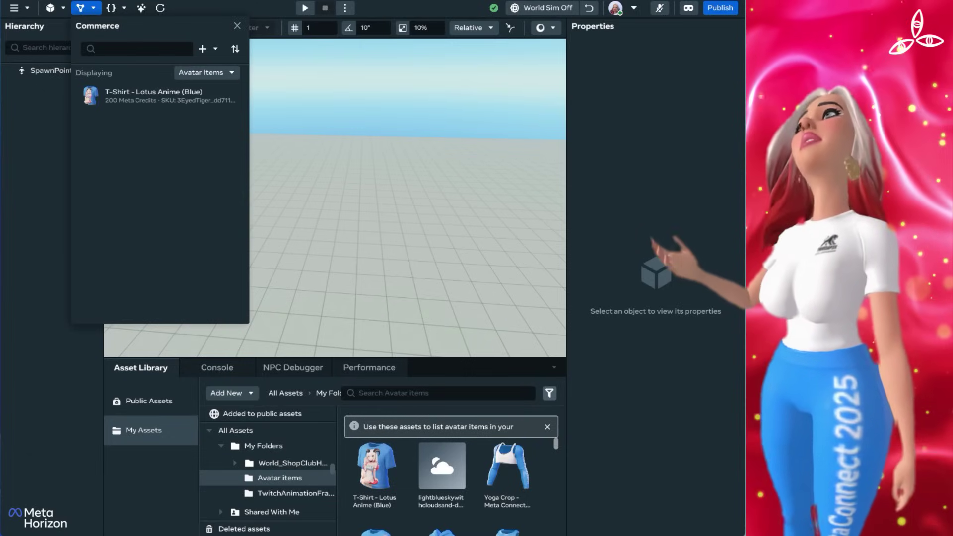
pyautogui.click(132, 95)
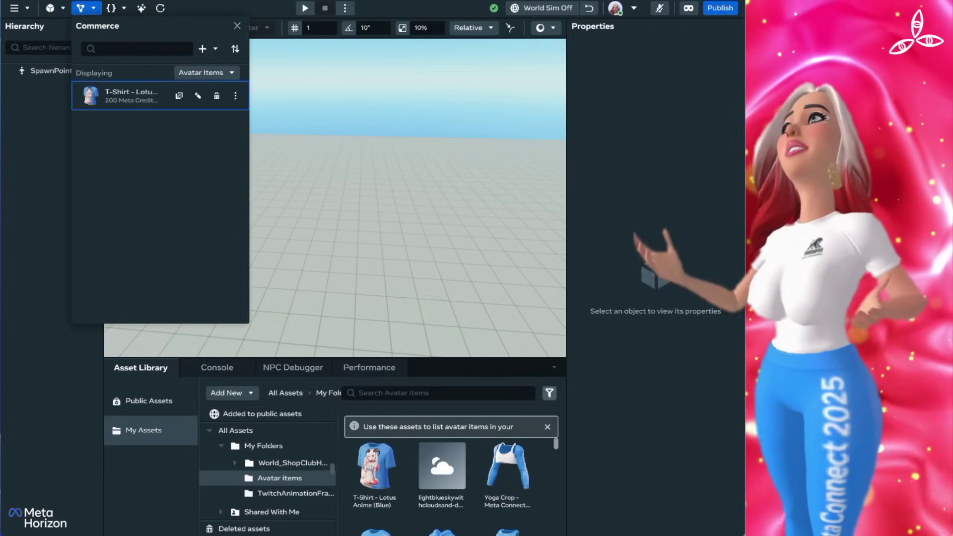
pyautogui.press('Escape')
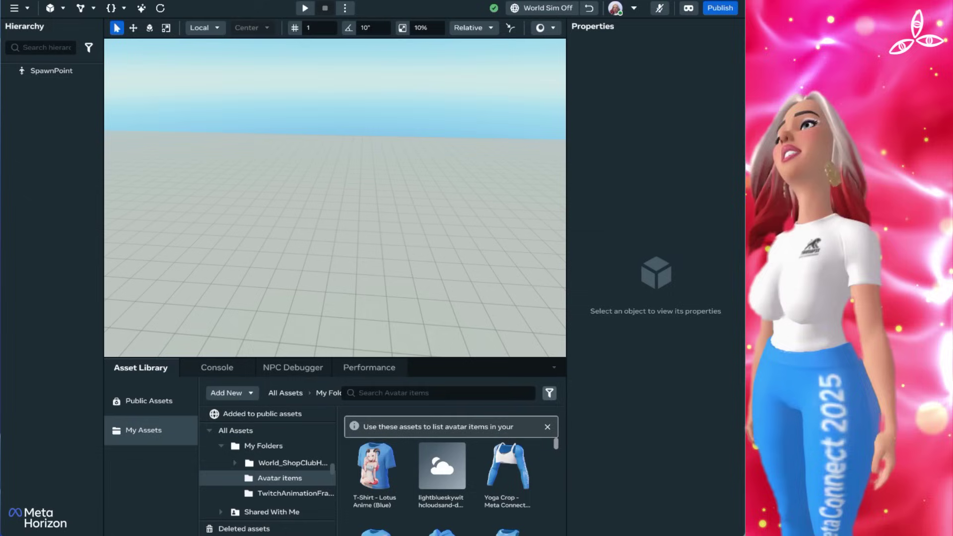
# Place an In-world Purchase gizmo on the ground of the world and close the gizmo library.
pyautogui.click(112, 8)
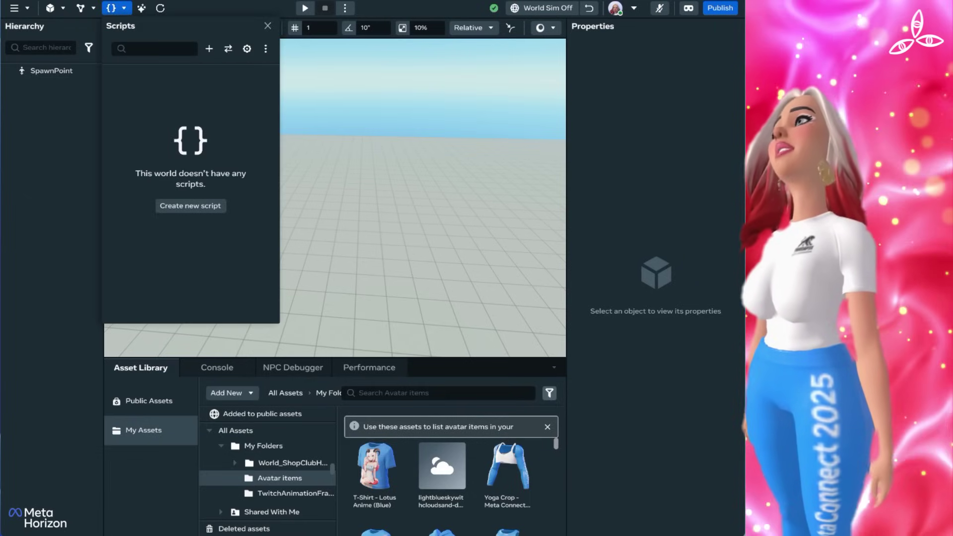
pyautogui.press('Escape')
pyautogui.click(56, 8)
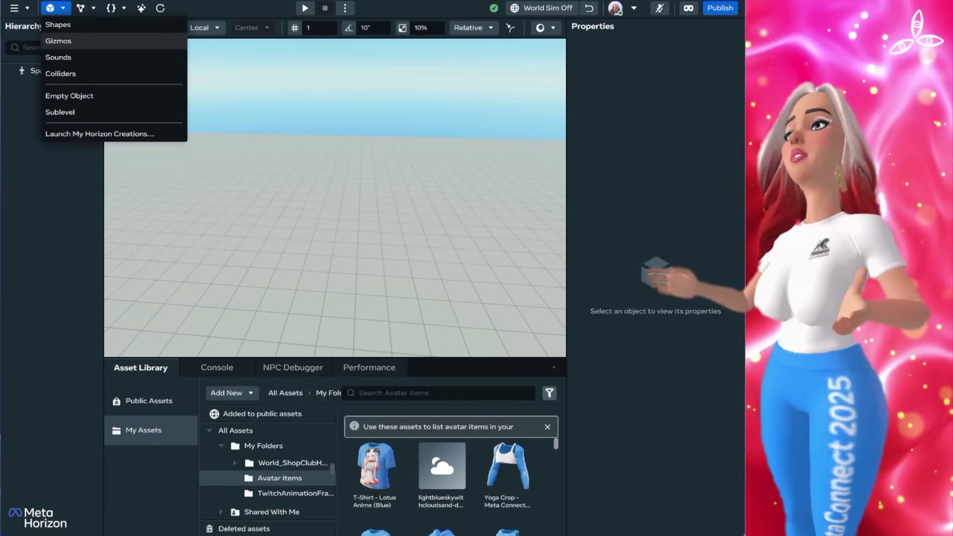
pyautogui.click(59, 41)
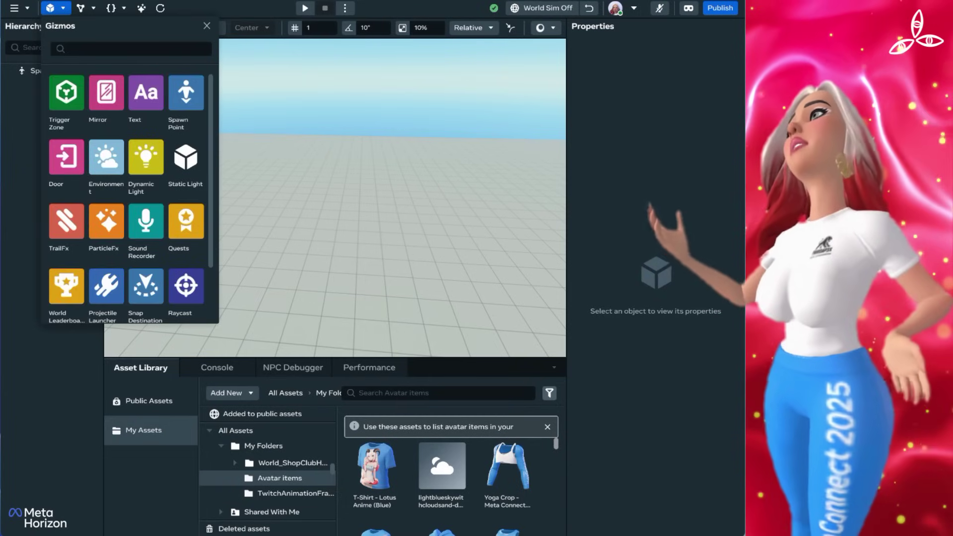
pyautogui.scroll(-4, 126, 198)
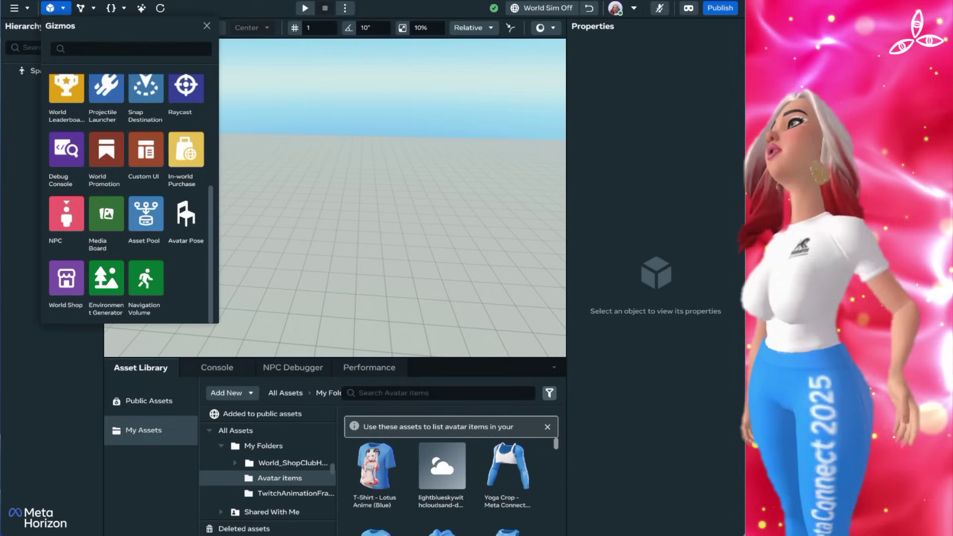
pyautogui.moveTo(186, 150); pyautogui.dragTo(332, 219)
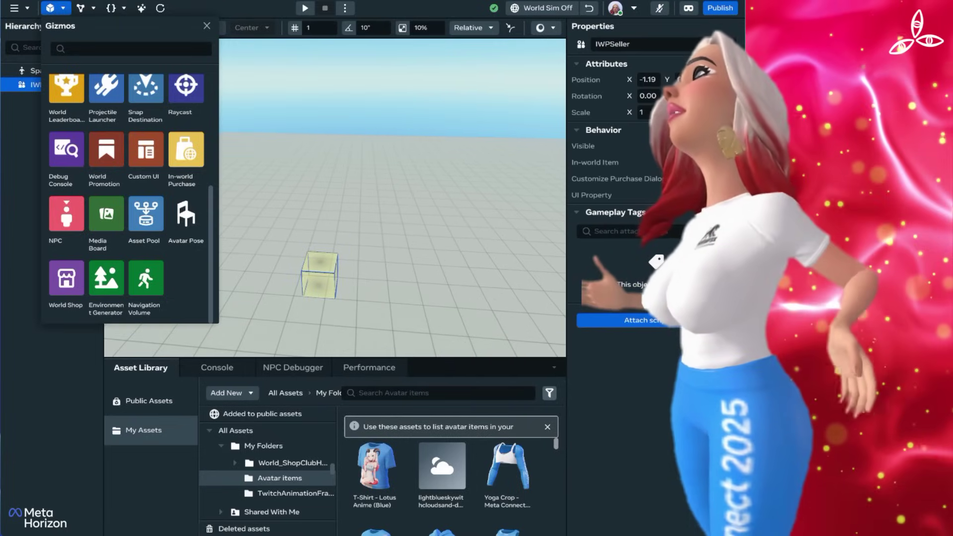
pyautogui.click(50, 8)
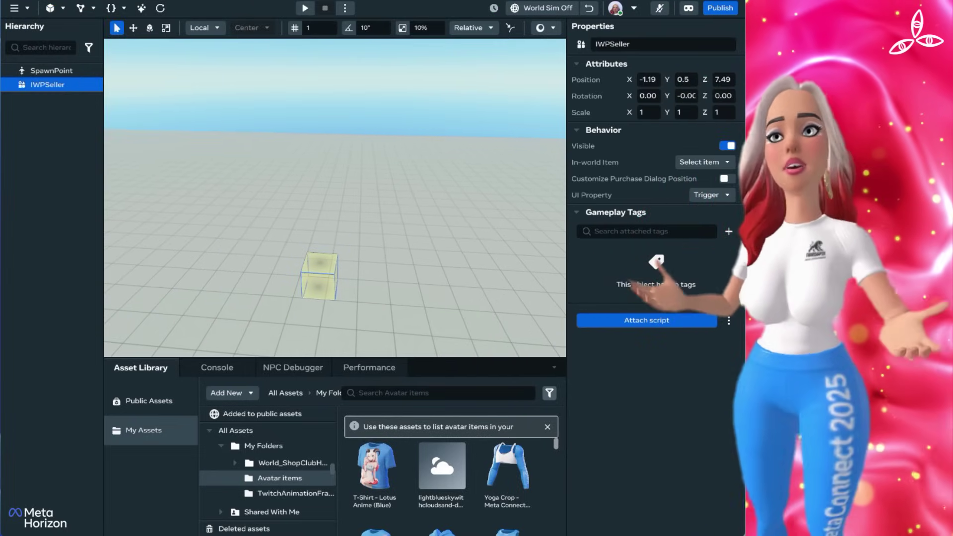
# Set the In-world Purchase gizmo's UI property to Button.
pyautogui.press('f')
pyautogui.press('f')
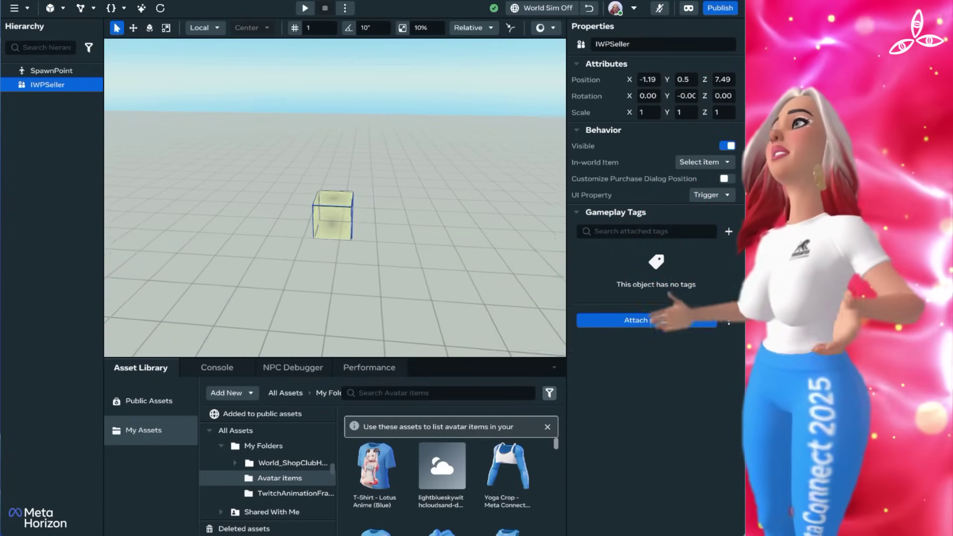
pyautogui.click(713, 194)
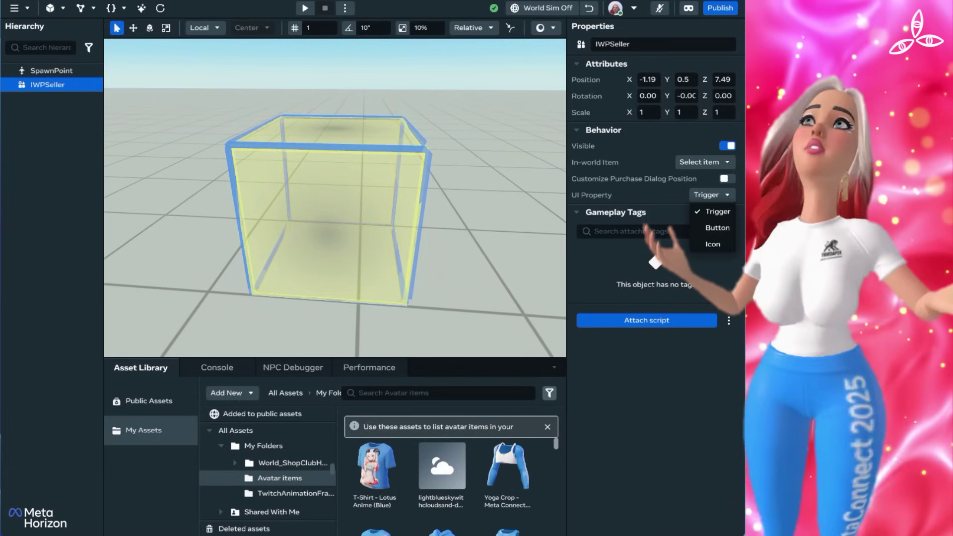
pyautogui.click(710, 225)
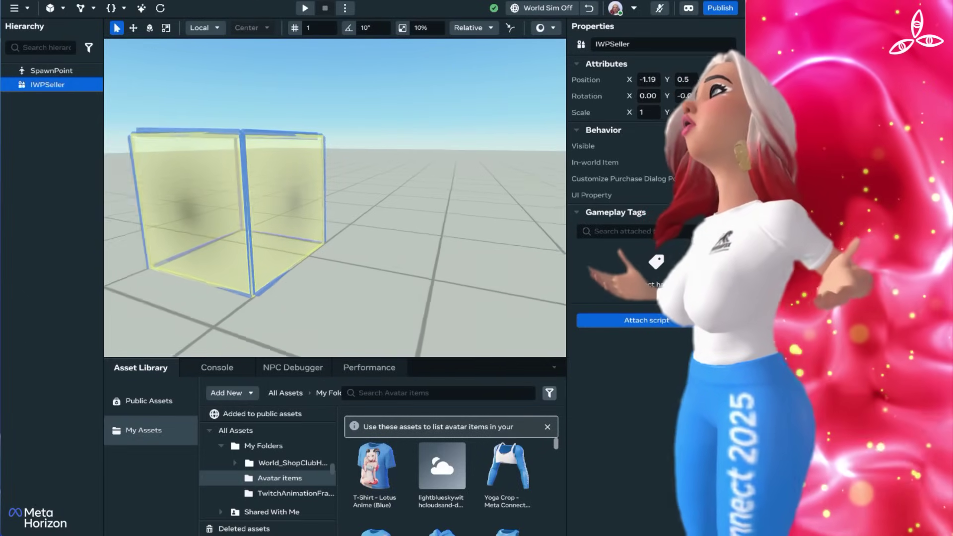
pyautogui.press('f')
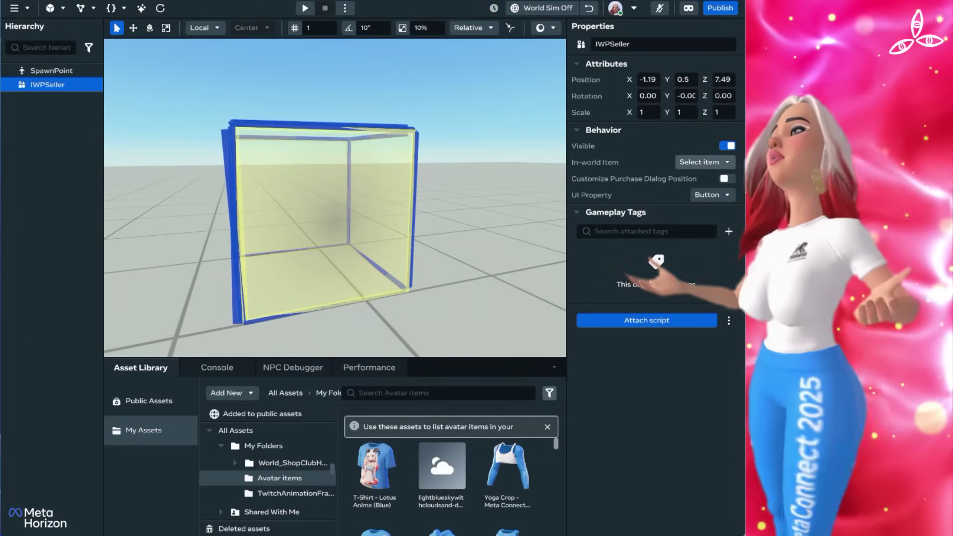
# Assign "T-Shirt - Lotus Anime (Blue)" as the in-world item of the In-world Purchase gizmo and view its purchase button.
pyautogui.click(705, 161)
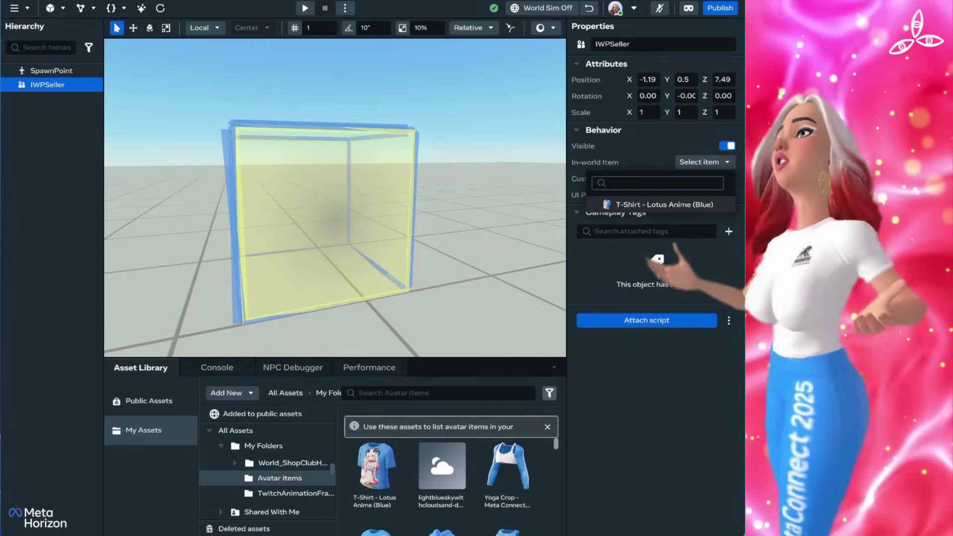
pyautogui.click(655, 183)
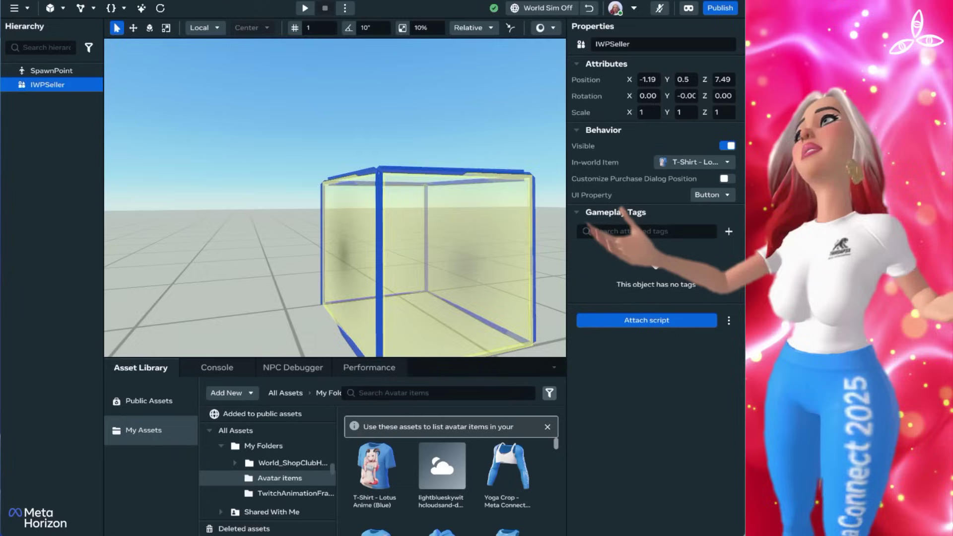
pyautogui.scroll(3, 335, 198)
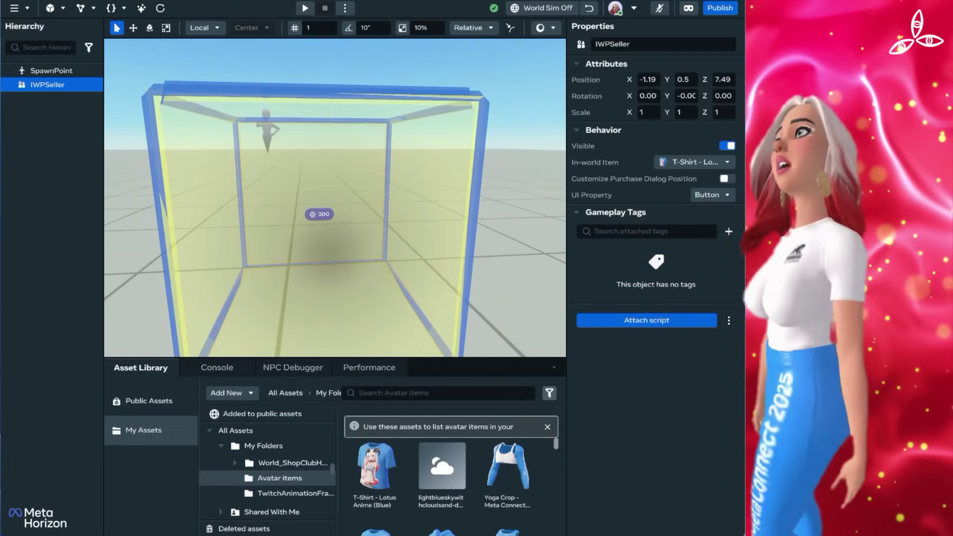
pyautogui.scroll(3, 335, 197)
# Place the "T-Shirt - Lotus Anime (Blue)" asset in the world at the top of the In-world Purchase gizmo, view it up close and deselect it.
pyautogui.press('s')
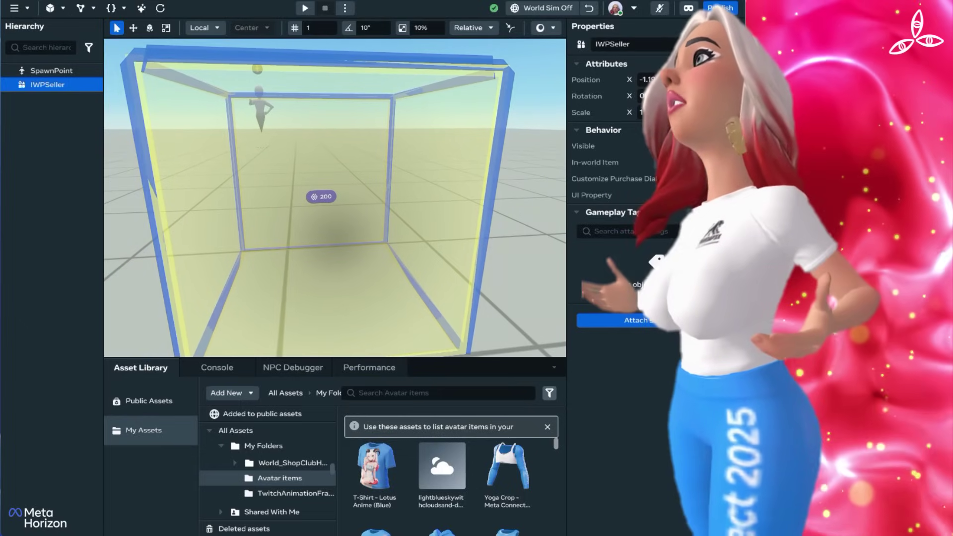
pyautogui.press('s')
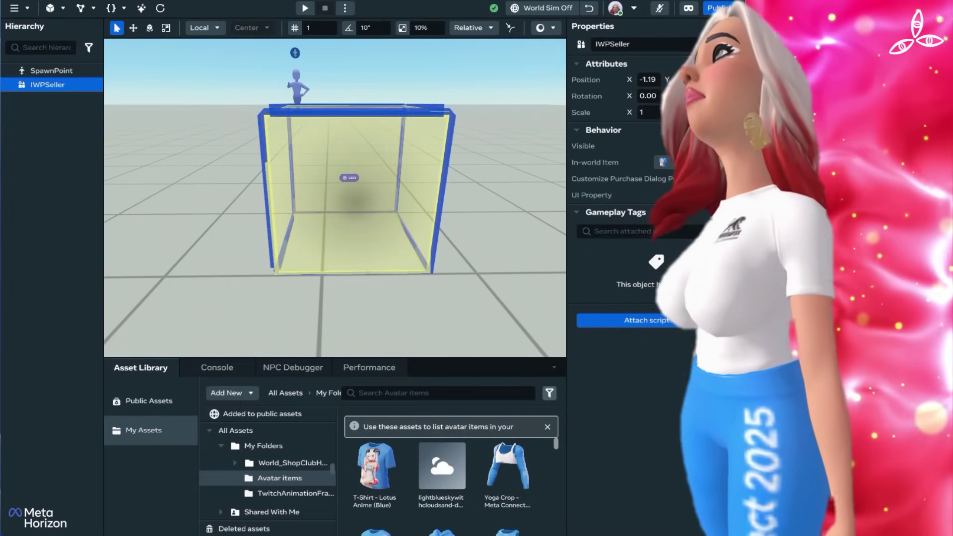
pyautogui.moveTo(376, 464); pyautogui.dragTo(342, 203)
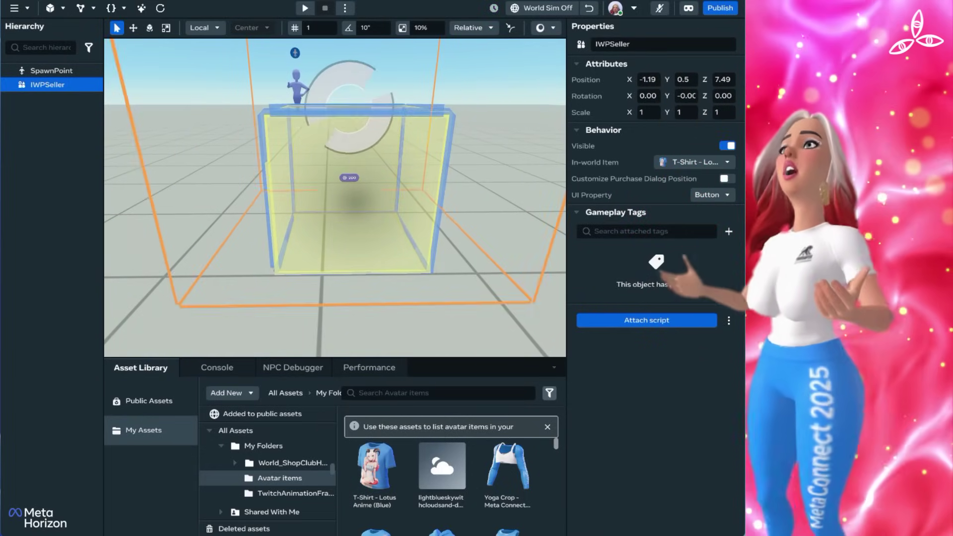
pyautogui.press('s')
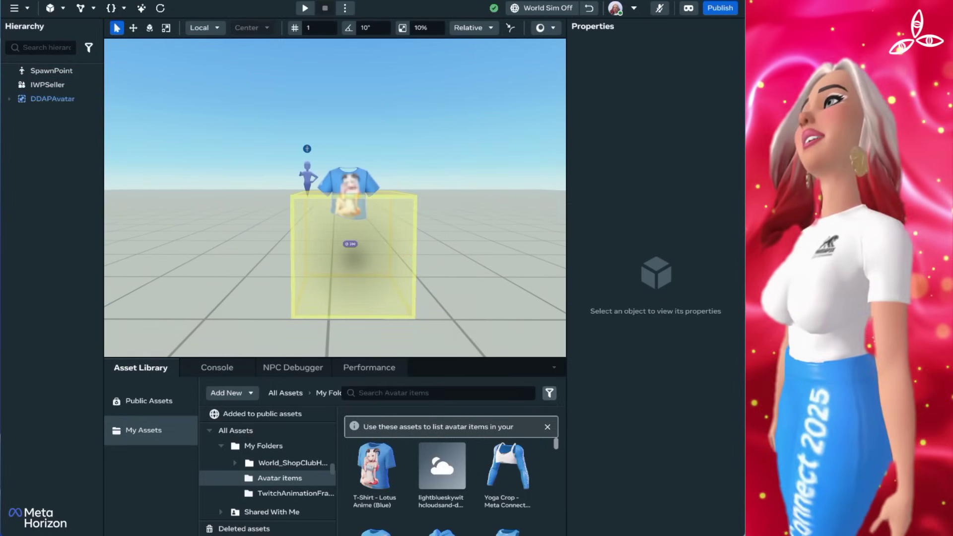
pyautogui.doubleClick(347, 181)
pyautogui.press('f')
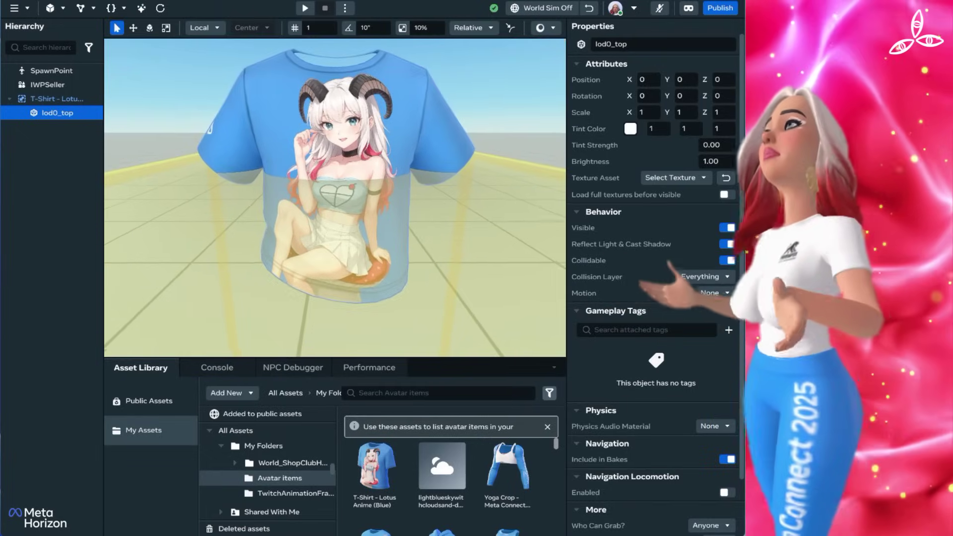
pyautogui.scroll(-5, 335, 197)
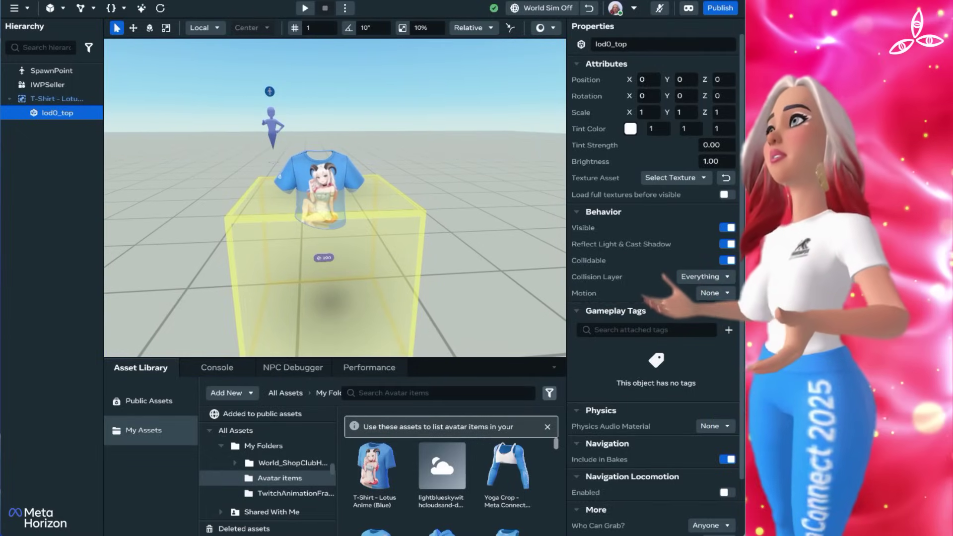
pyautogui.press('Escape')
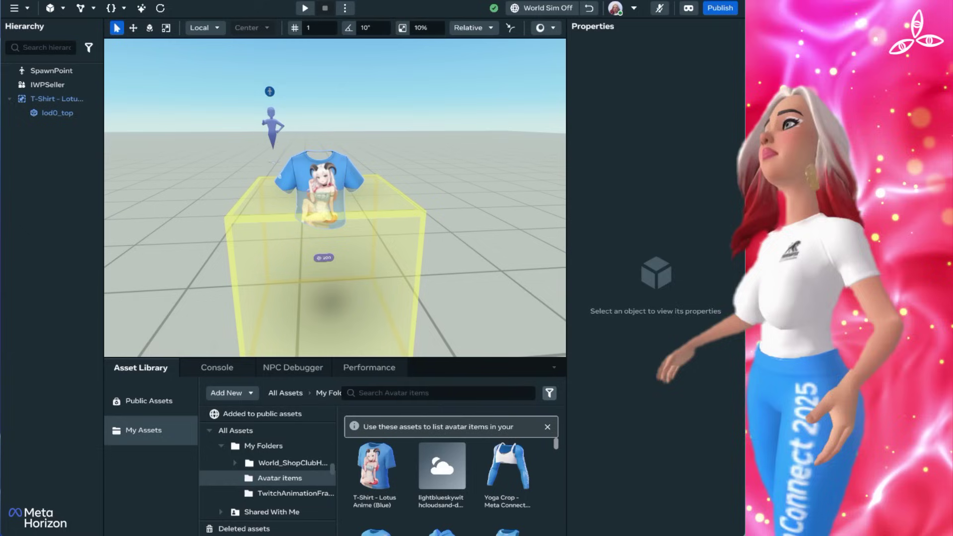
# Move the In-world Purchase gizmo to about Y 1.22 and Z 7.62 so that it encloses the T-shirt.
pyautogui.click(56, 98)
pyautogui.click(47, 84)
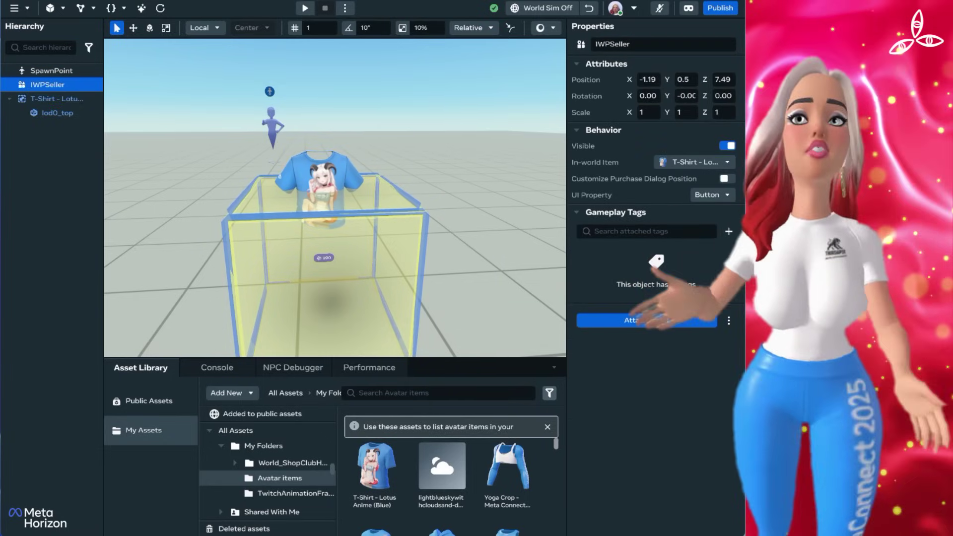
pyautogui.press('w')
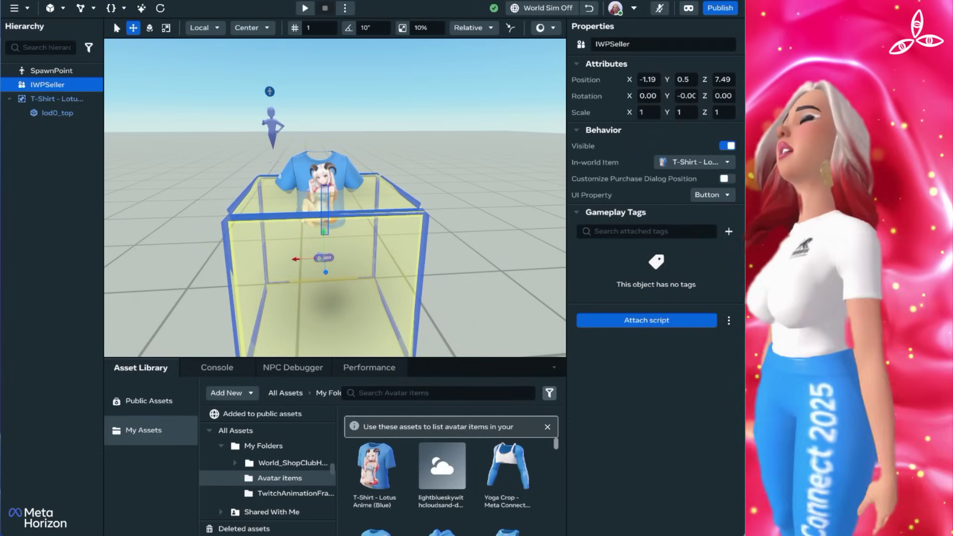
pyautogui.press('Escape')
pyautogui.click(47, 85)
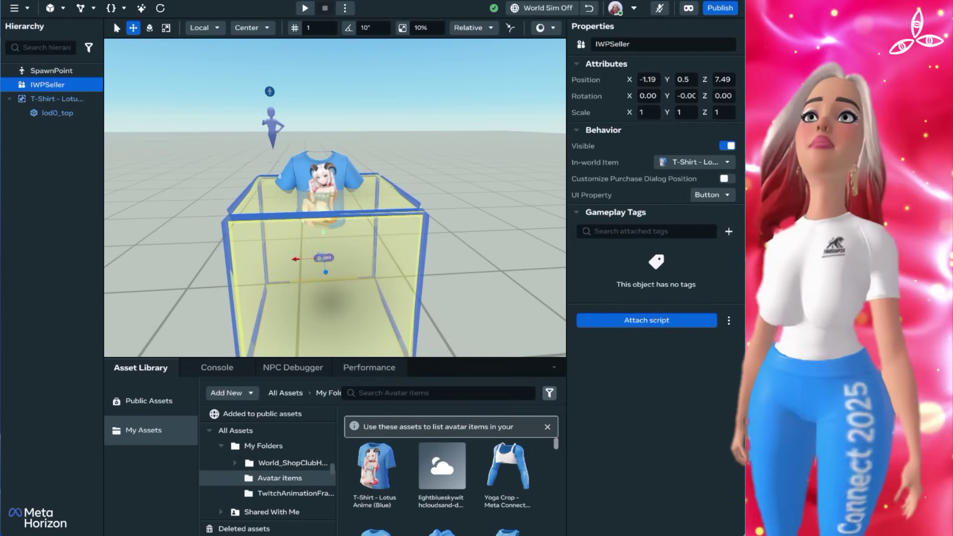
pyautogui.moveTo(324, 232); pyautogui.dragTo(321, 130)
pyautogui.moveTo(320, 199); pyautogui.dragTo(447, 199)
pyautogui.scroll(5, 335, 198)
pyautogui.moveTo(383, 162); pyautogui.dragTo(438, 162)
pyautogui.moveTo(438, 198); pyautogui.dragTo(346, 173)
pyautogui.scroll(-5, 335, 198)
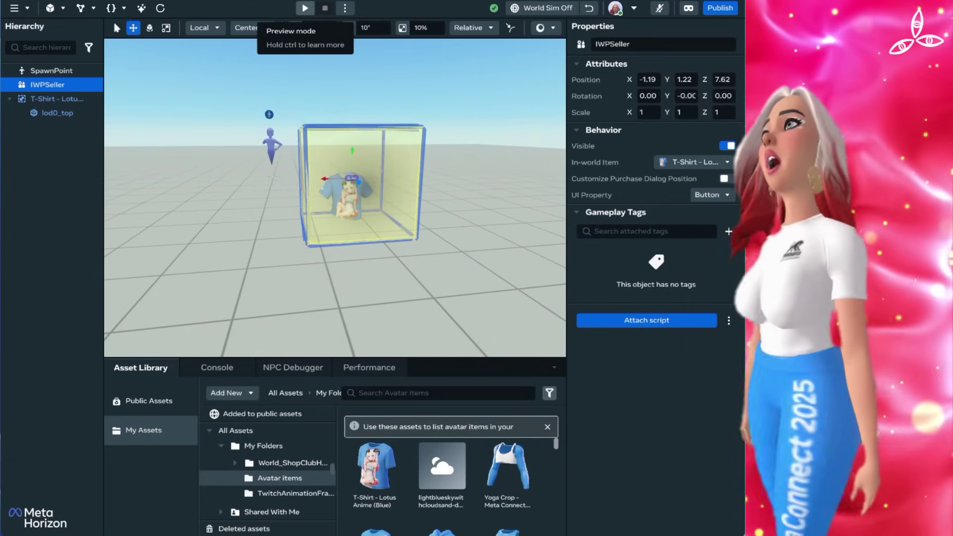
# Preview the world and walk the avatar around the T-shirt to check its purchase interaction.
pyautogui.click(305, 8)
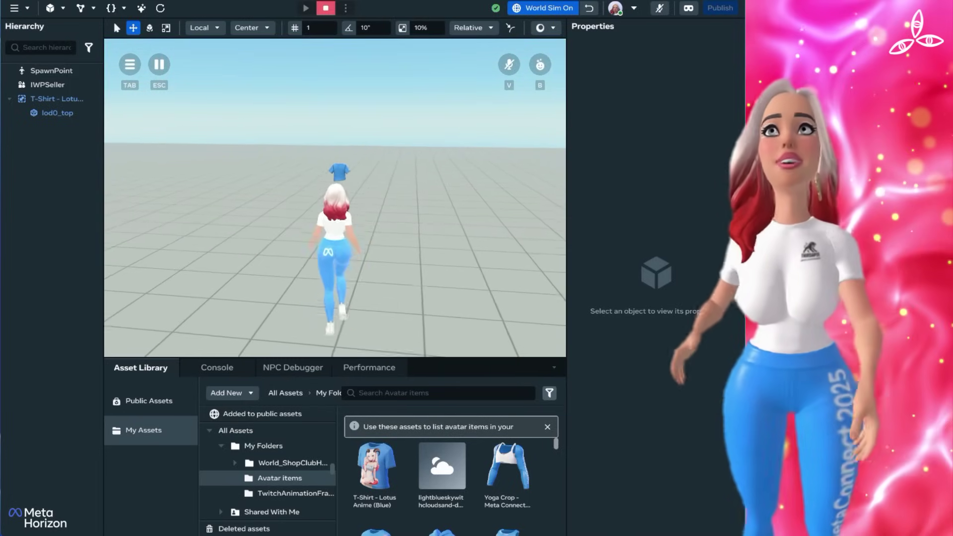
pyautogui.press('w')
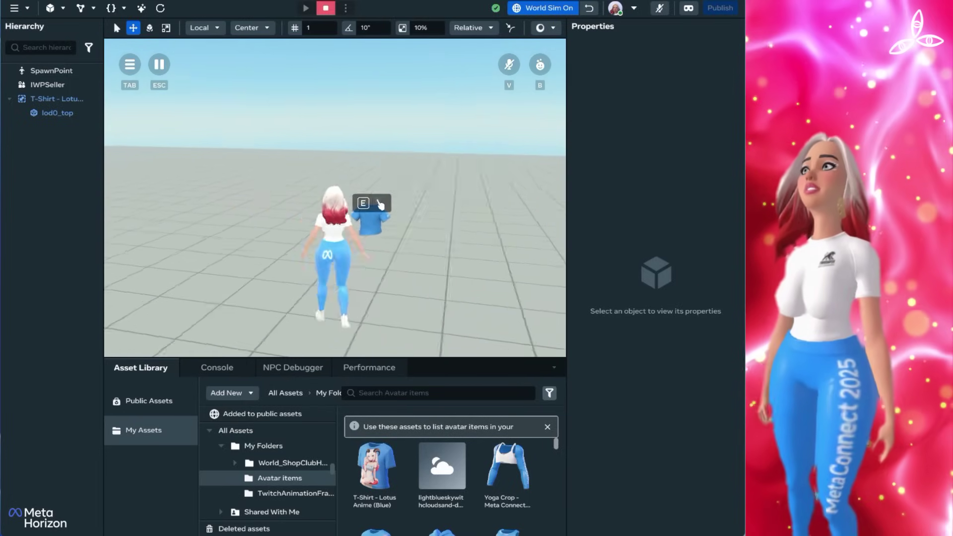
pyautogui.press('d')
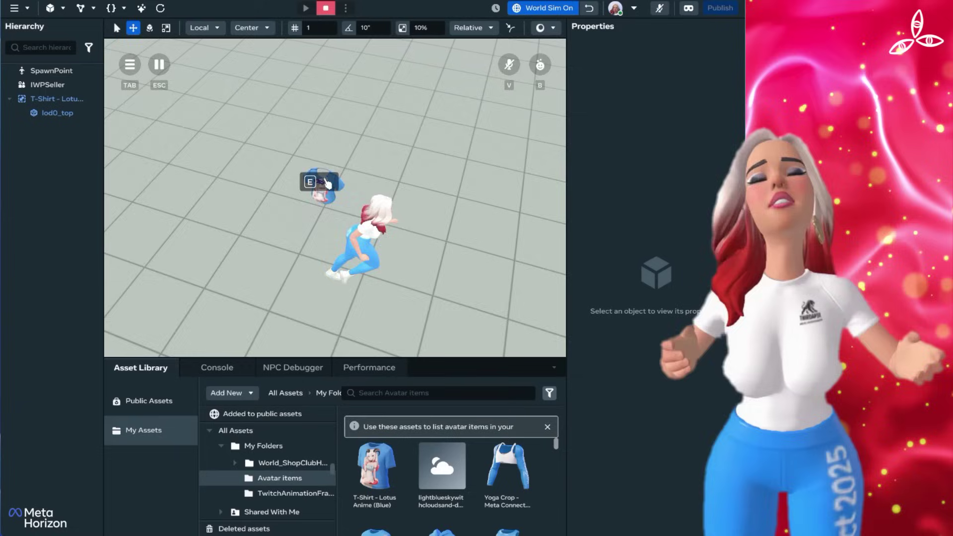
pyautogui.press('a')
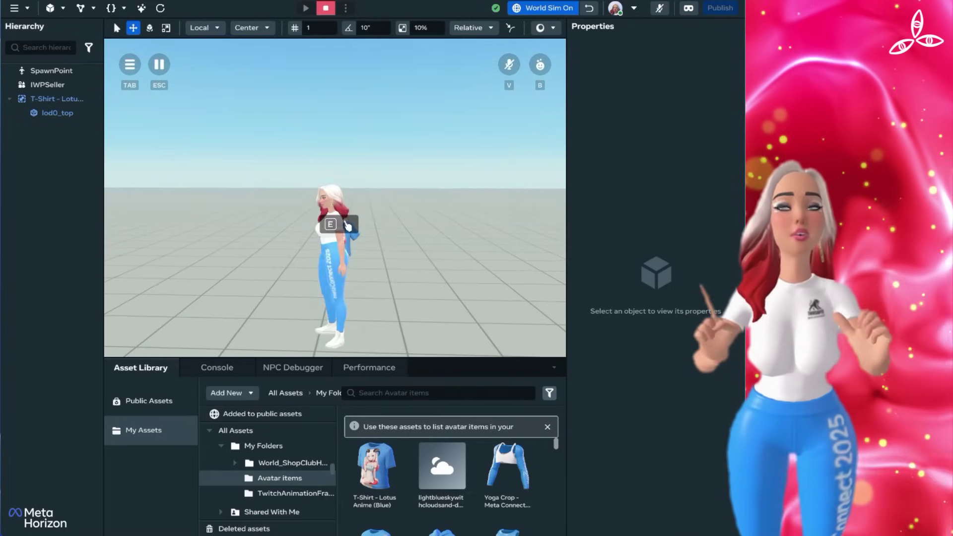